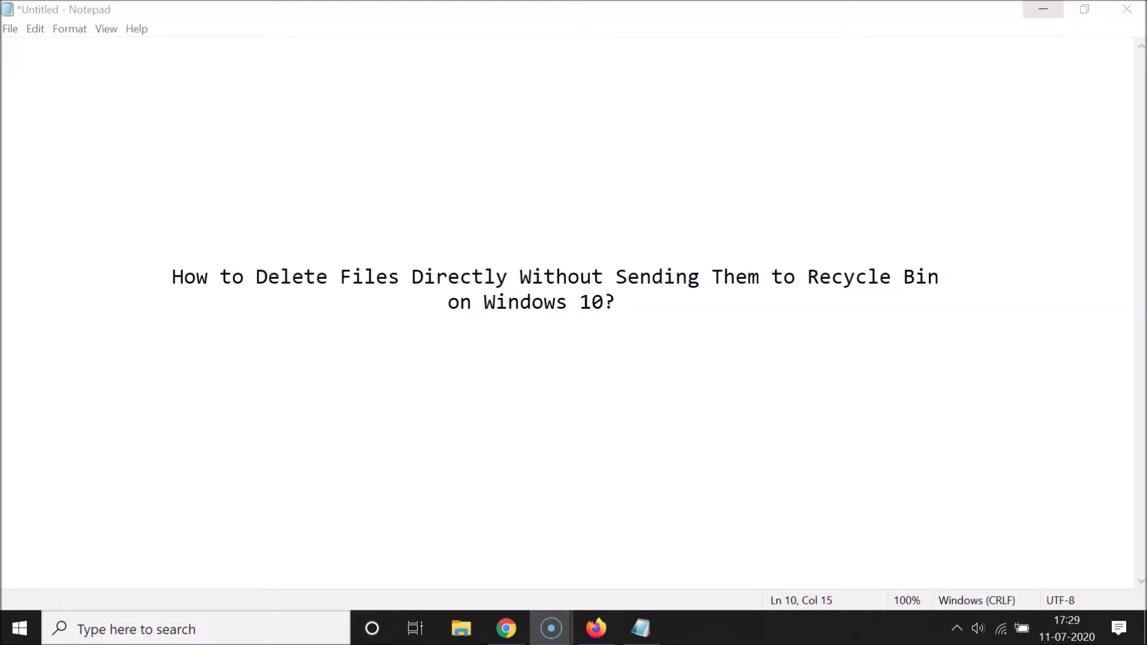
- Minimize the Notepad window holding the tutorial title so the desktop shows
click(1044, 9)
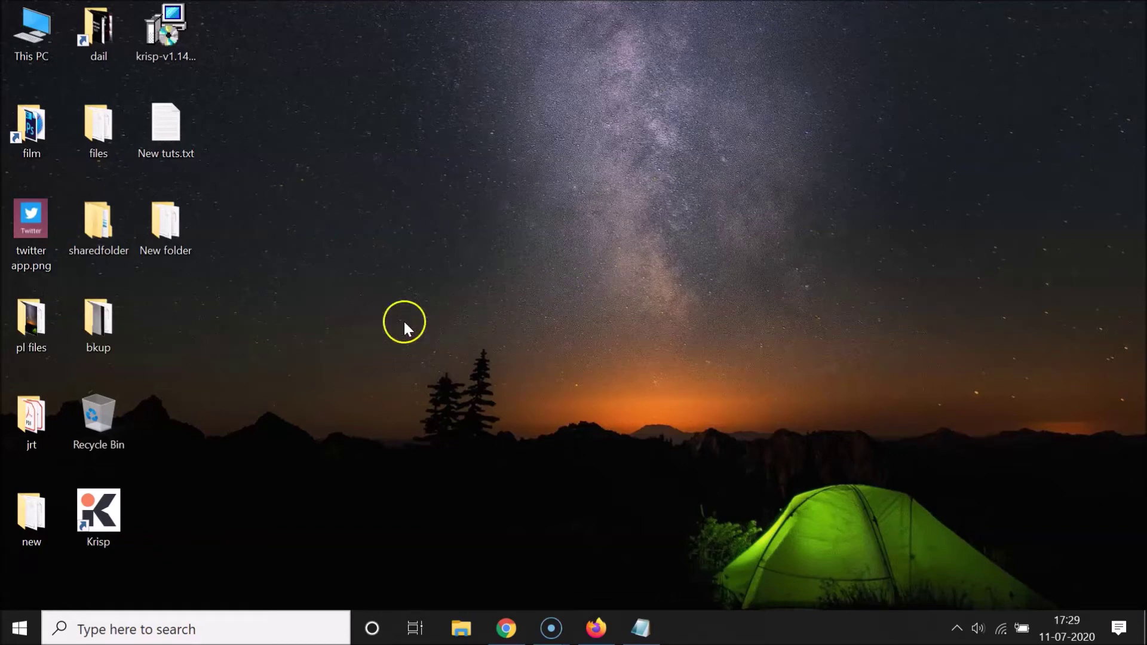
- Open New folder, then check that the Recycle Bin is empty and close it
double_click(168, 228)
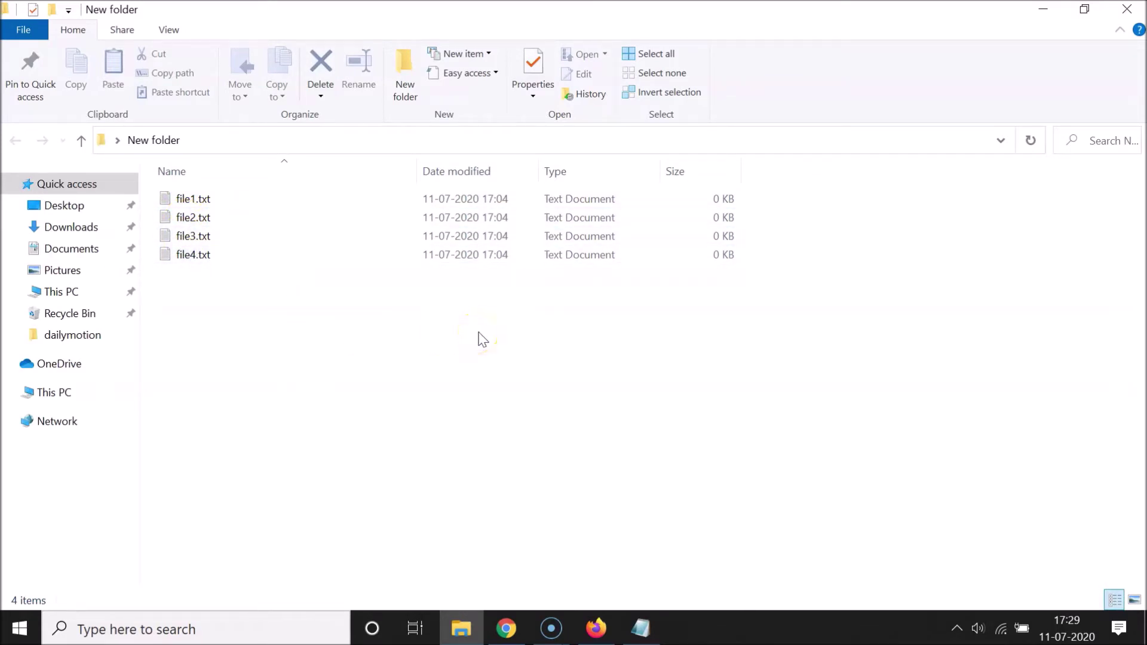
click(1040, 12)
double_click(101, 407)
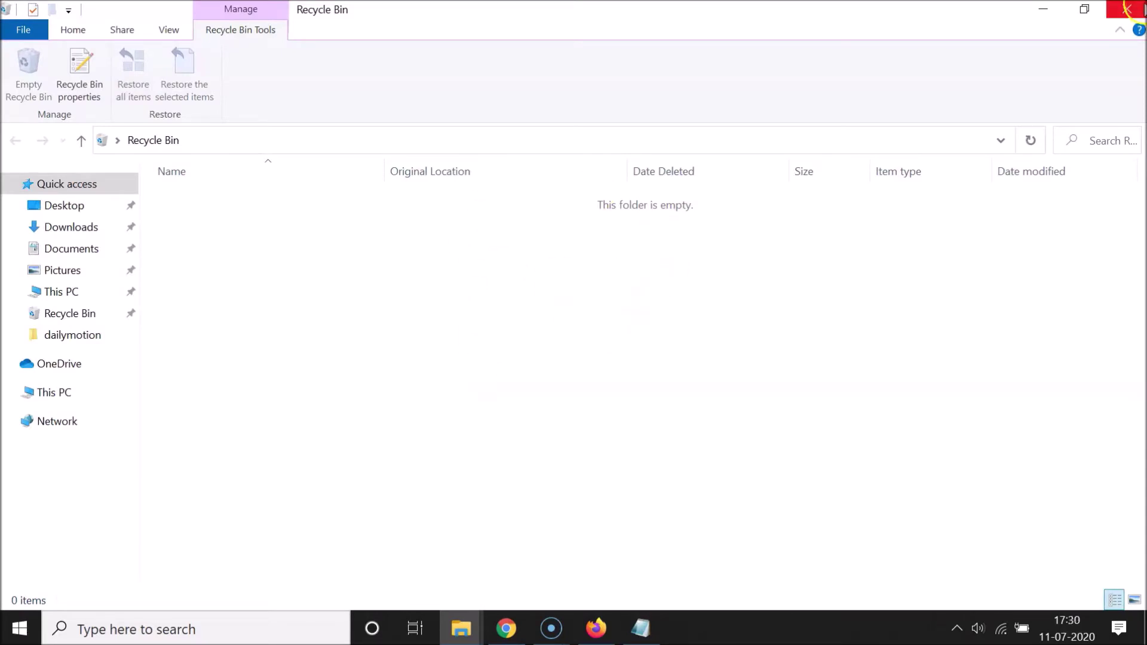
click(1127, 9)
- Reopen New folder from the desktop, showing file1.txt through file4.txt
click(171, 228)
click(409, 282)
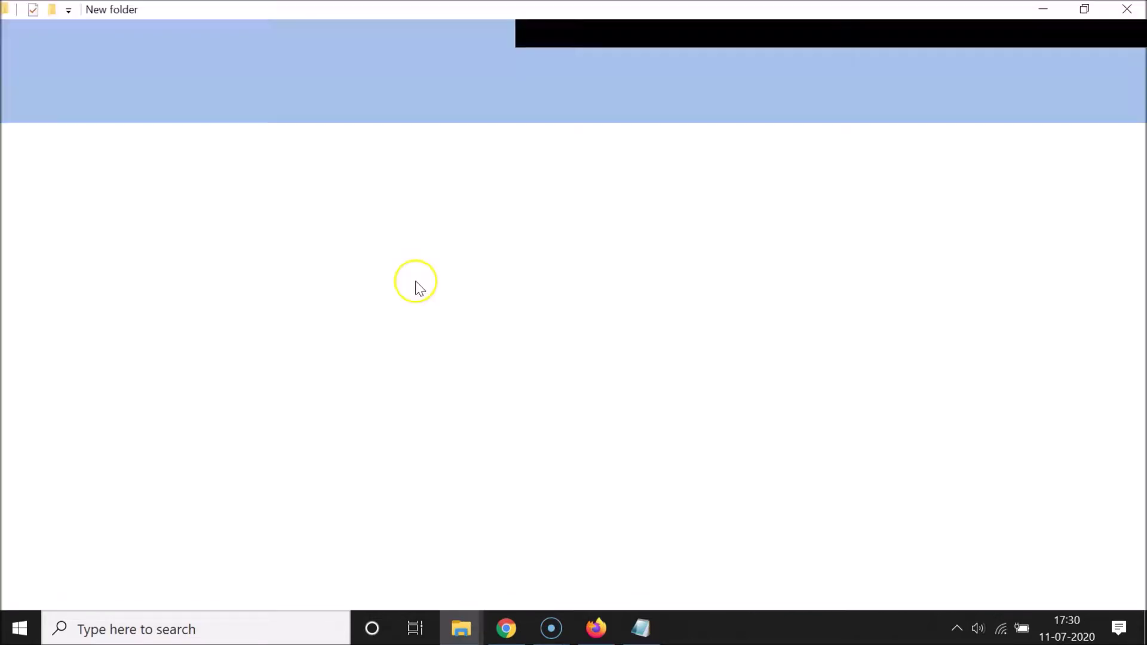
click(372, 460)
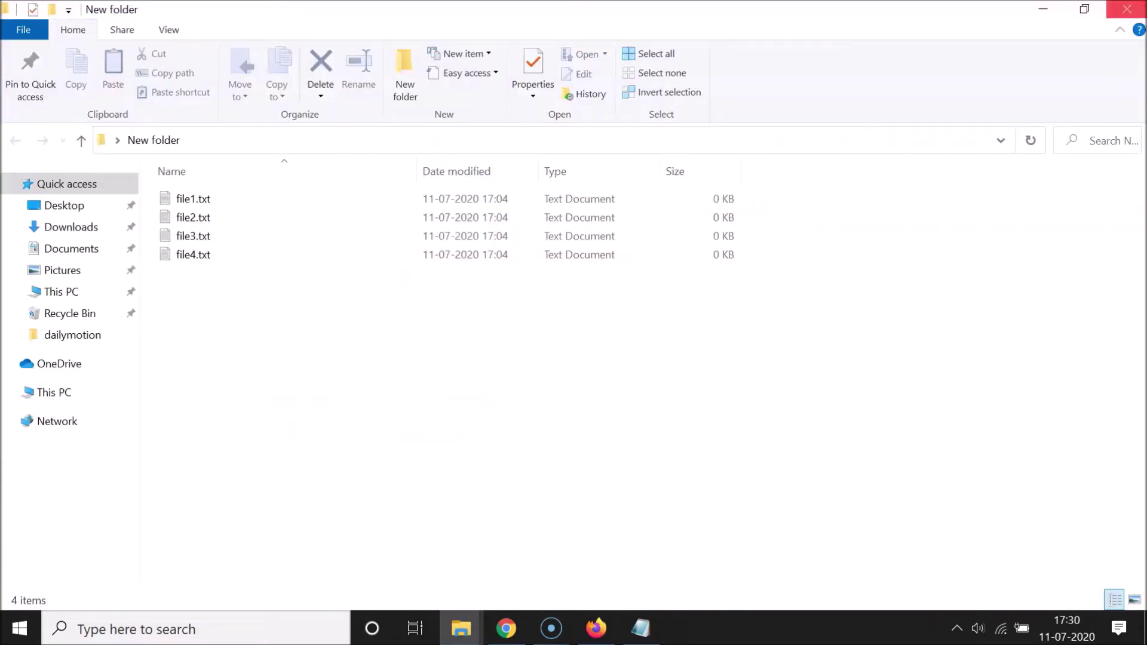
click(1127, 8)
- Permanently delete file1.txt from New folder with Shift+Delete, confirming Yes
click(462, 624)
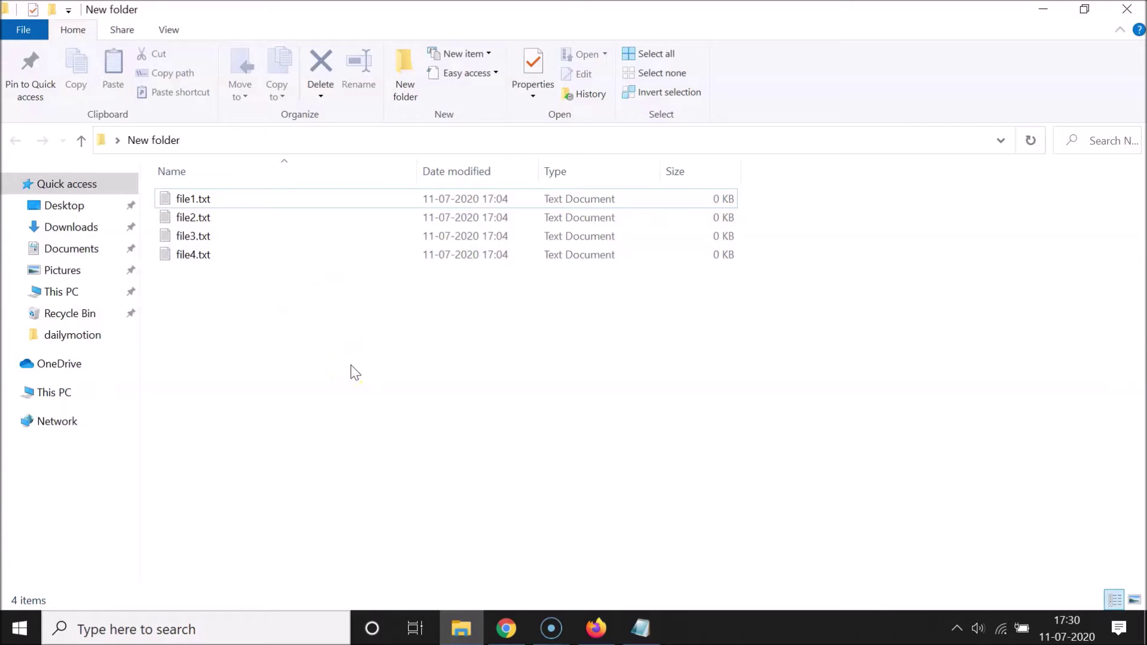
click(373, 343)
click(198, 203)
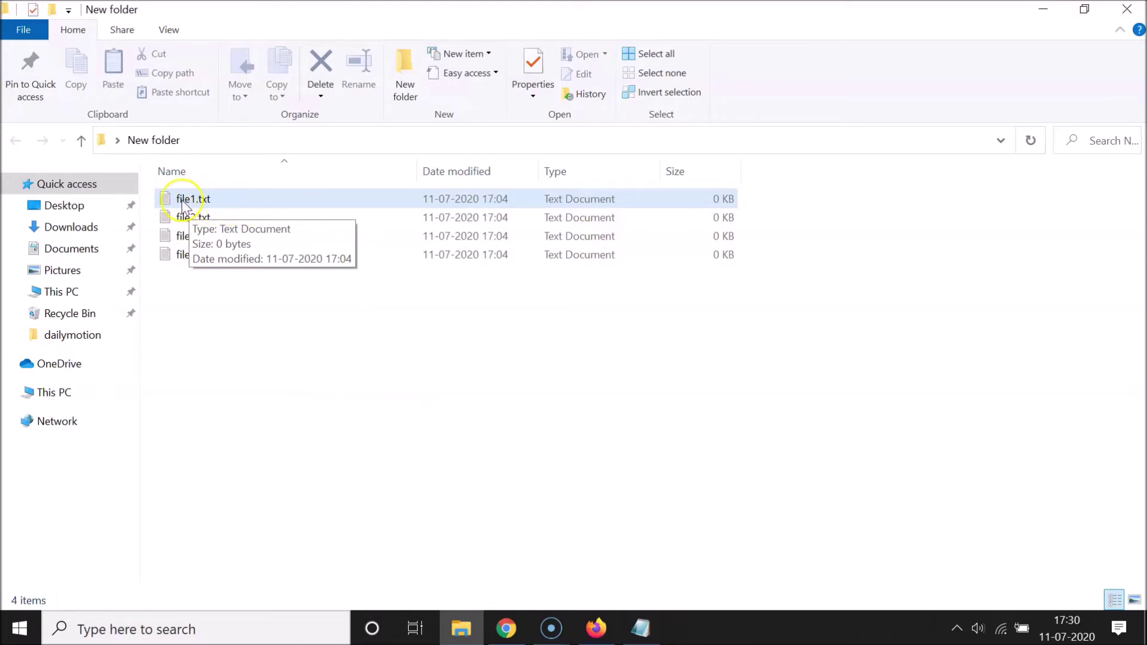
click(251, 201)
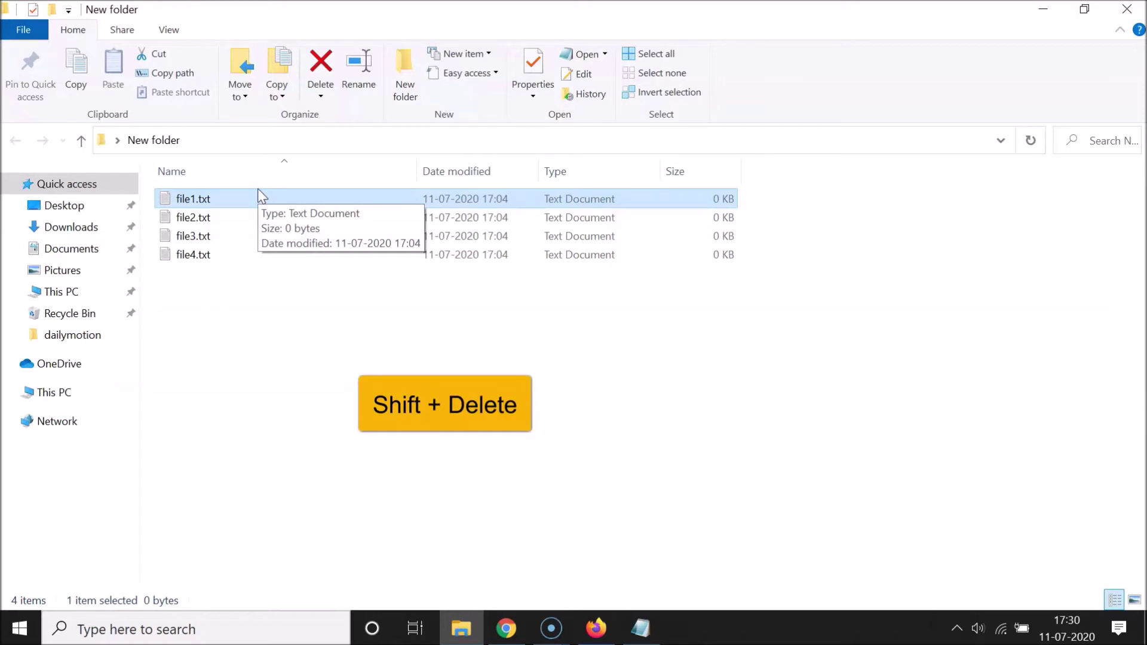
key(shift+Delete)
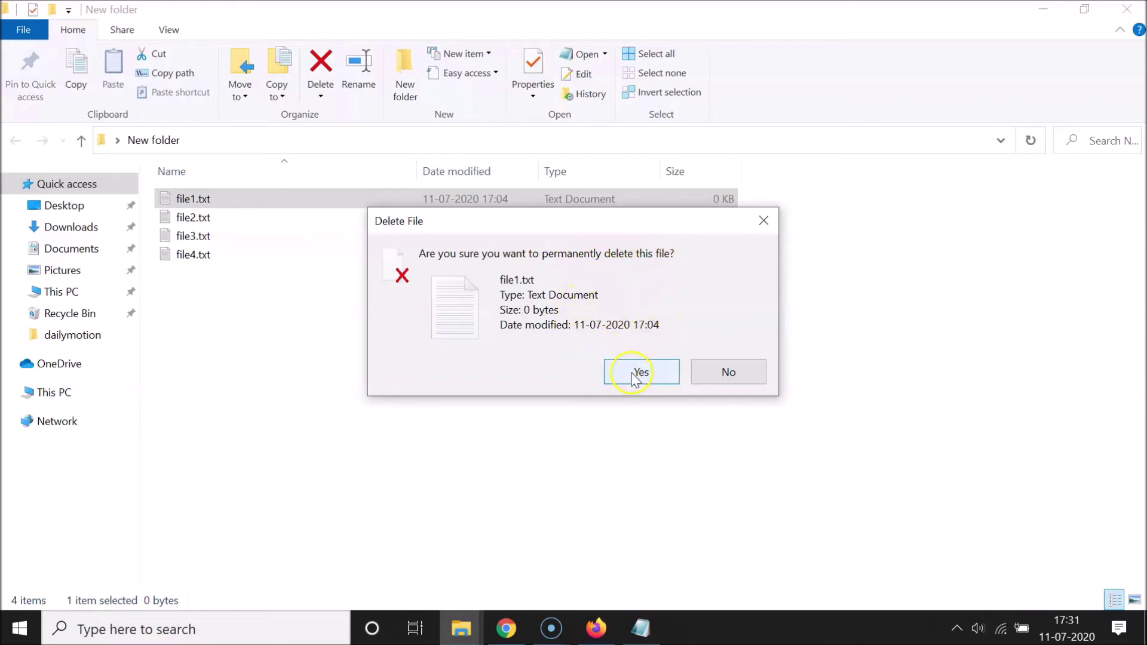
click(654, 380)
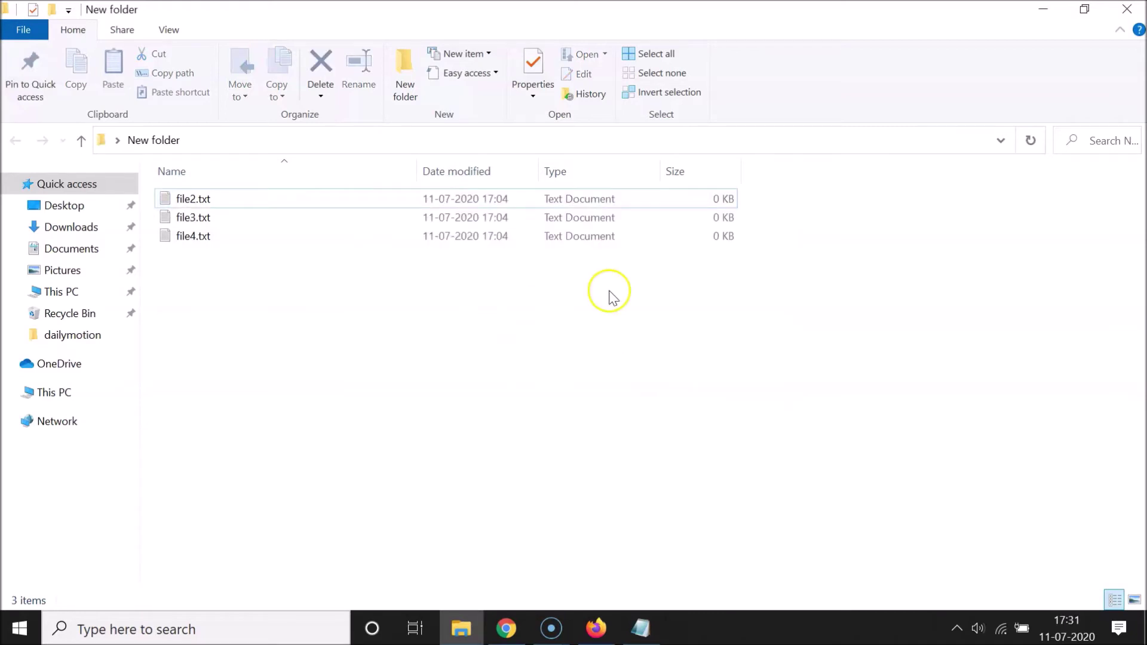
click(1040, 11)
double_click(99, 415)
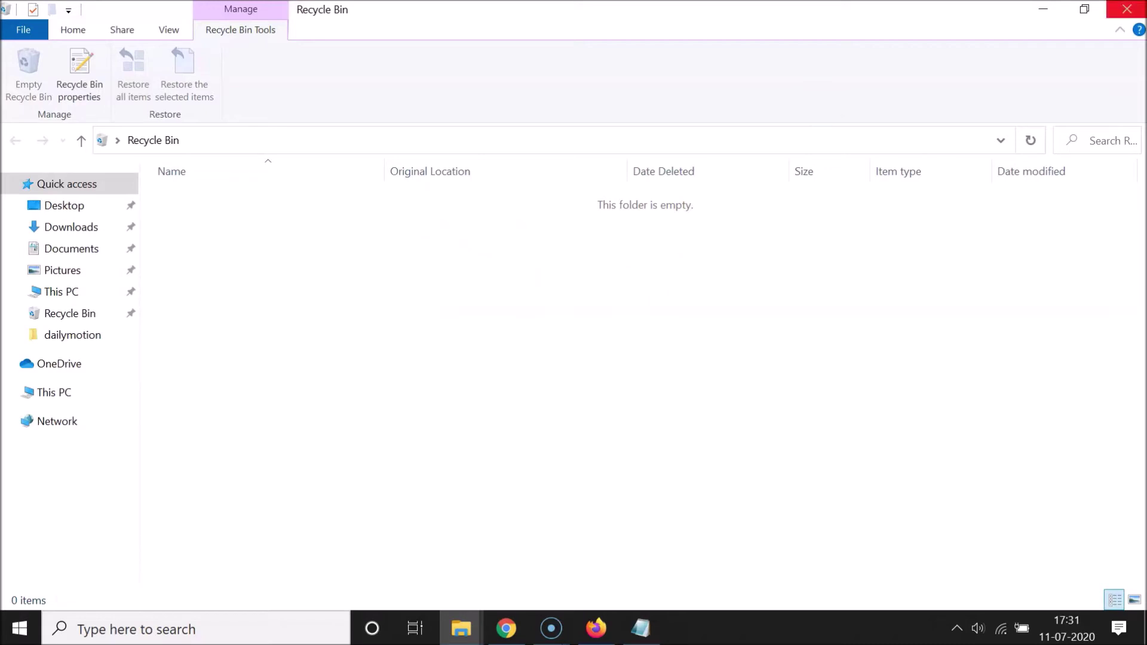
click(1127, 8)
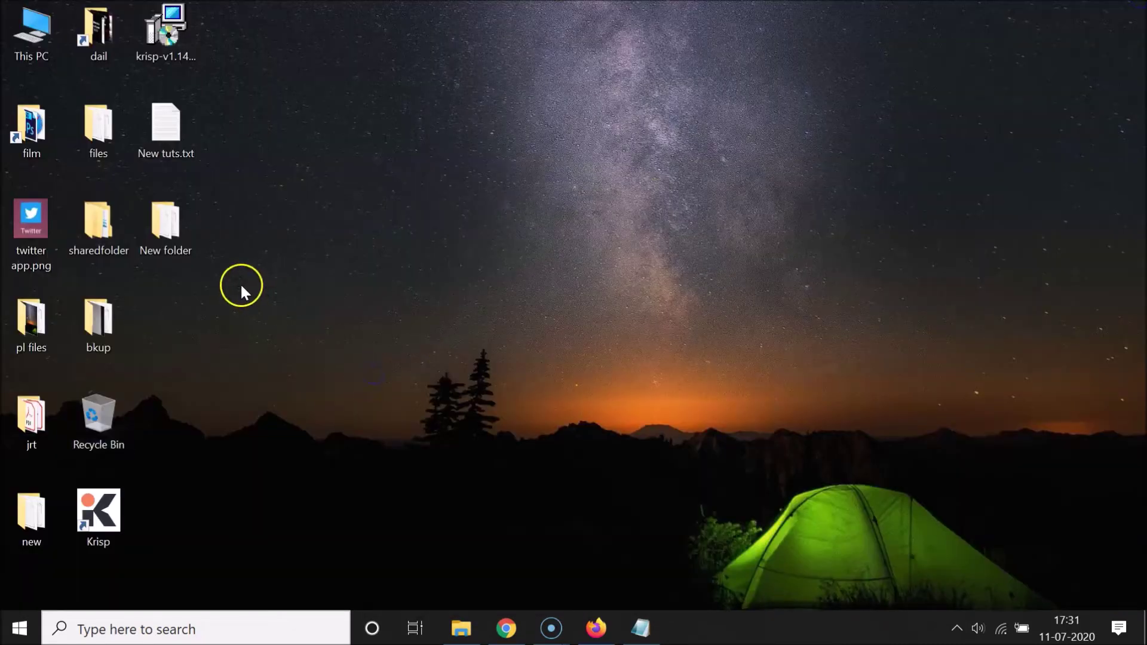
double_click(181, 229)
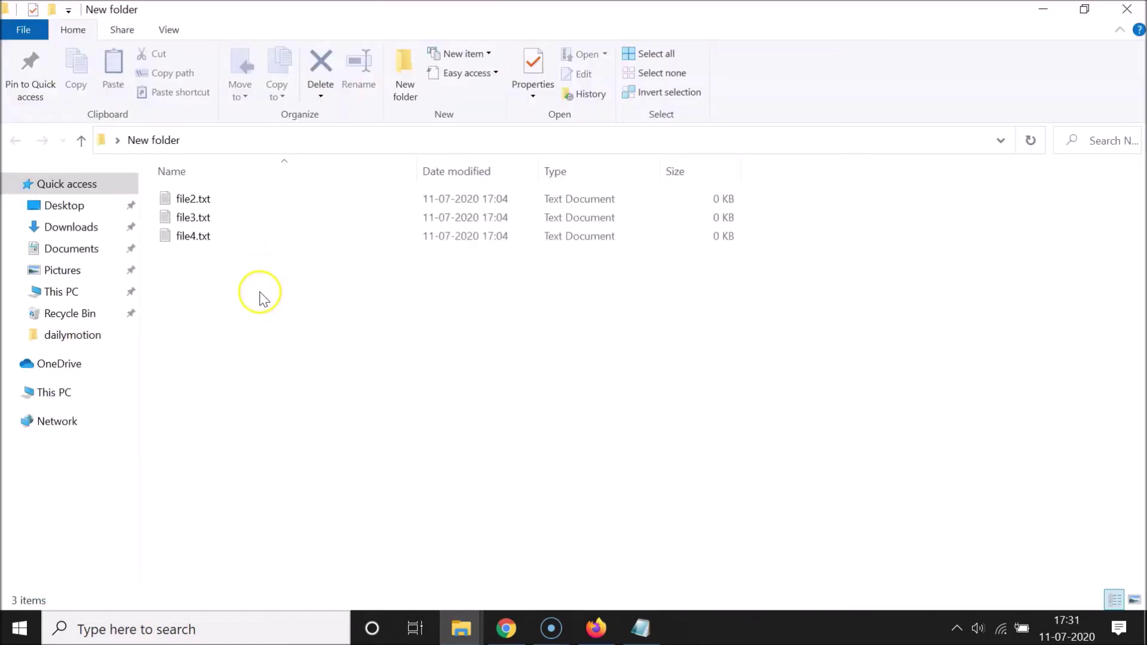
- Delete file2.txt via its context-menu Delete, confirm Yes, then minimize New folder
click(1127, 8)
click(461, 627)
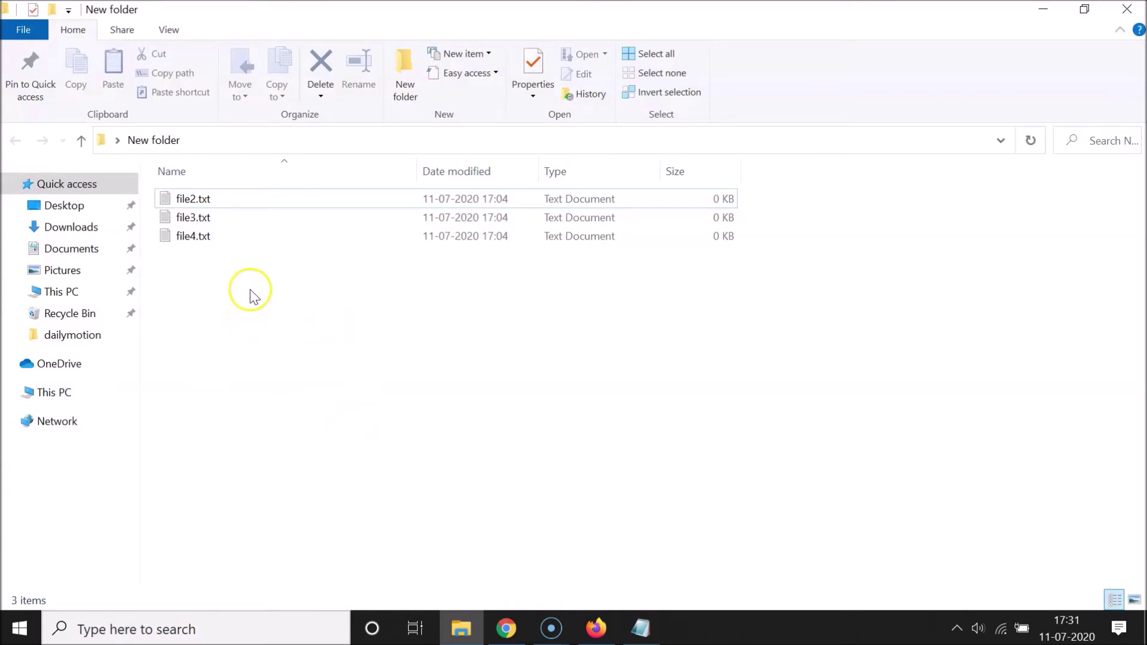
click(186, 199)
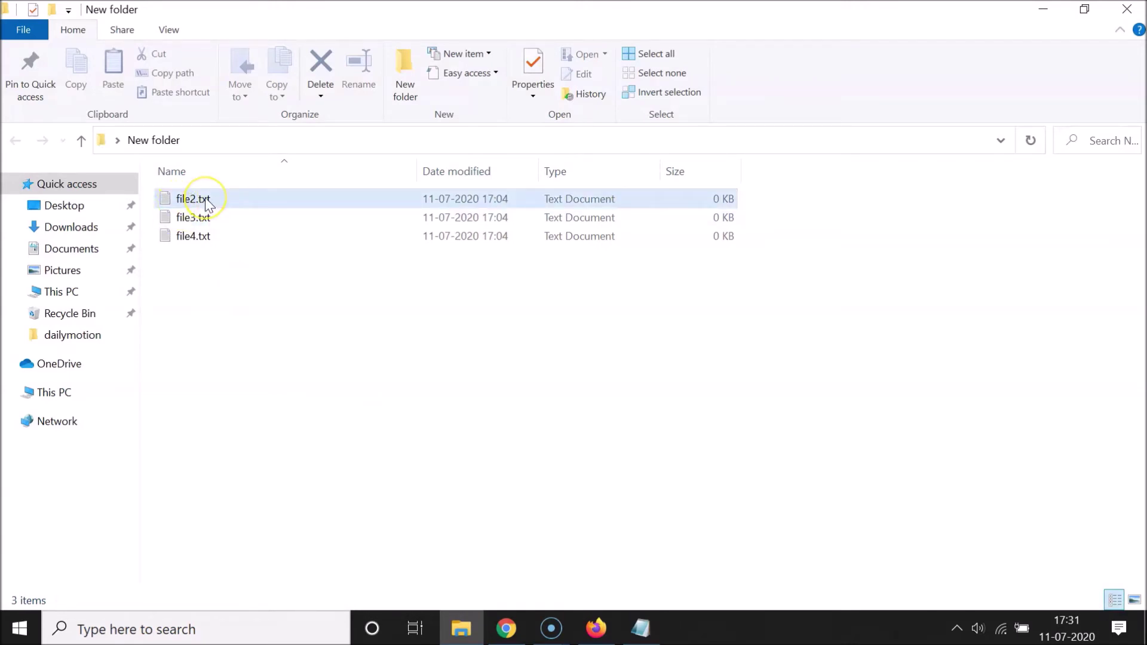
right_click(234, 197)
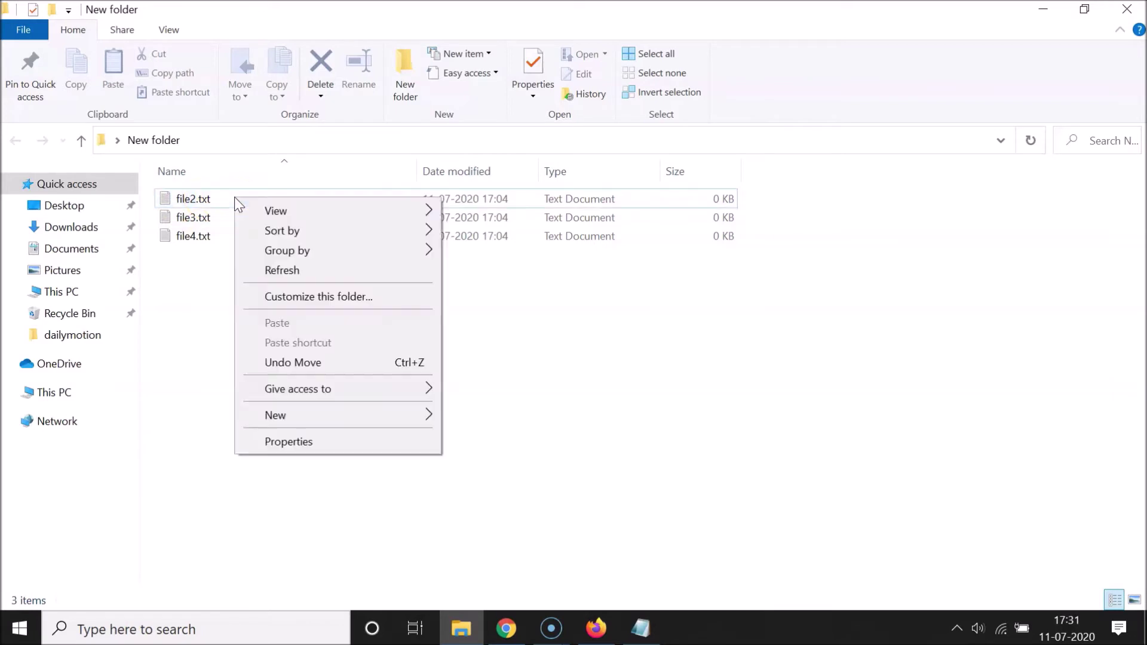
click(190, 199)
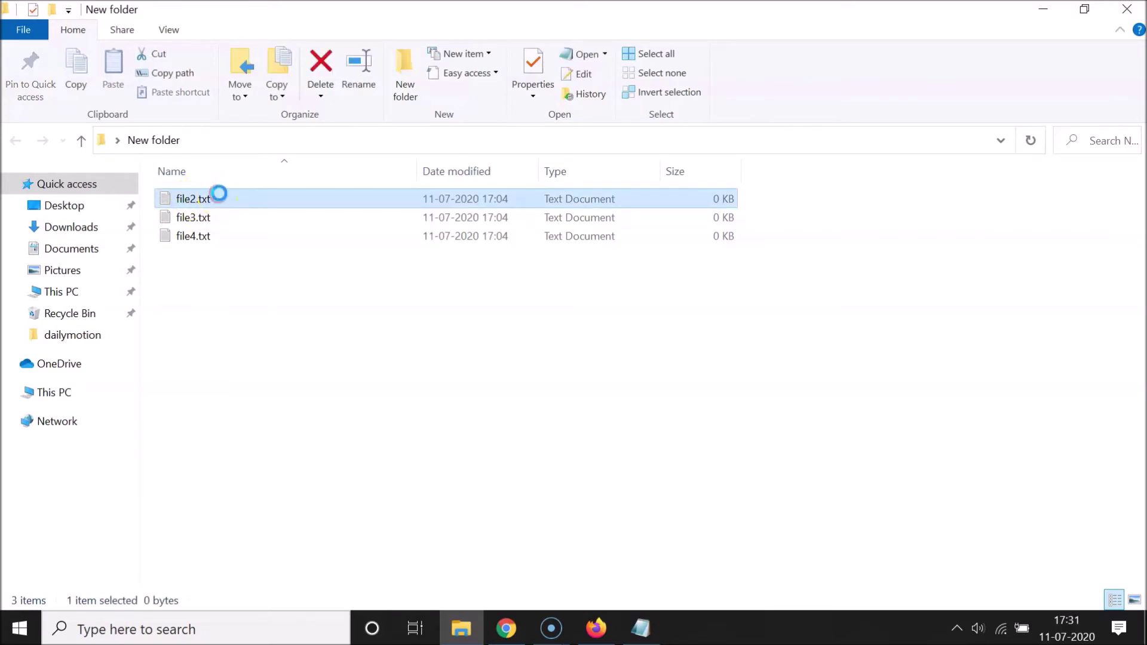
right_click(218, 197)
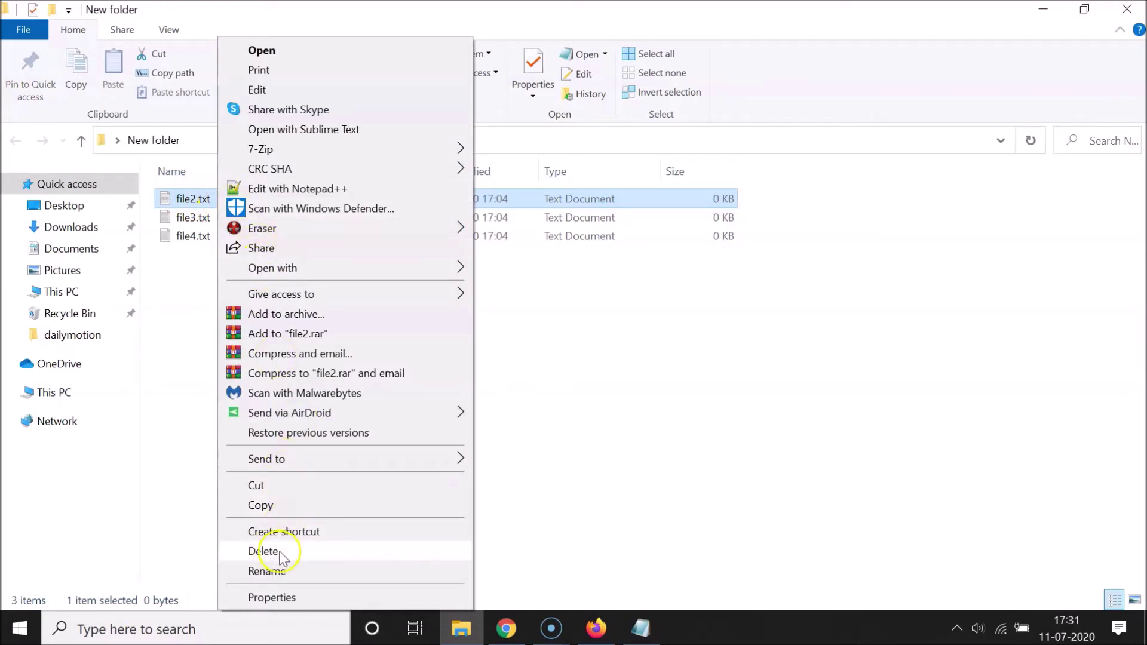
click(259, 552)
click(265, 551)
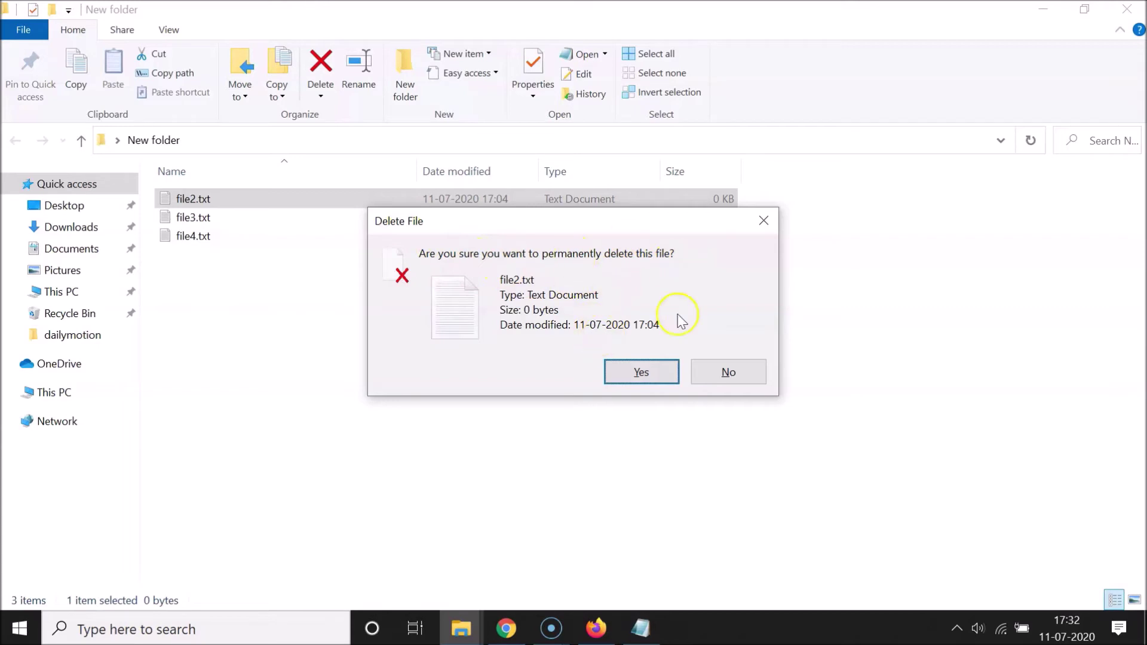
click(649, 375)
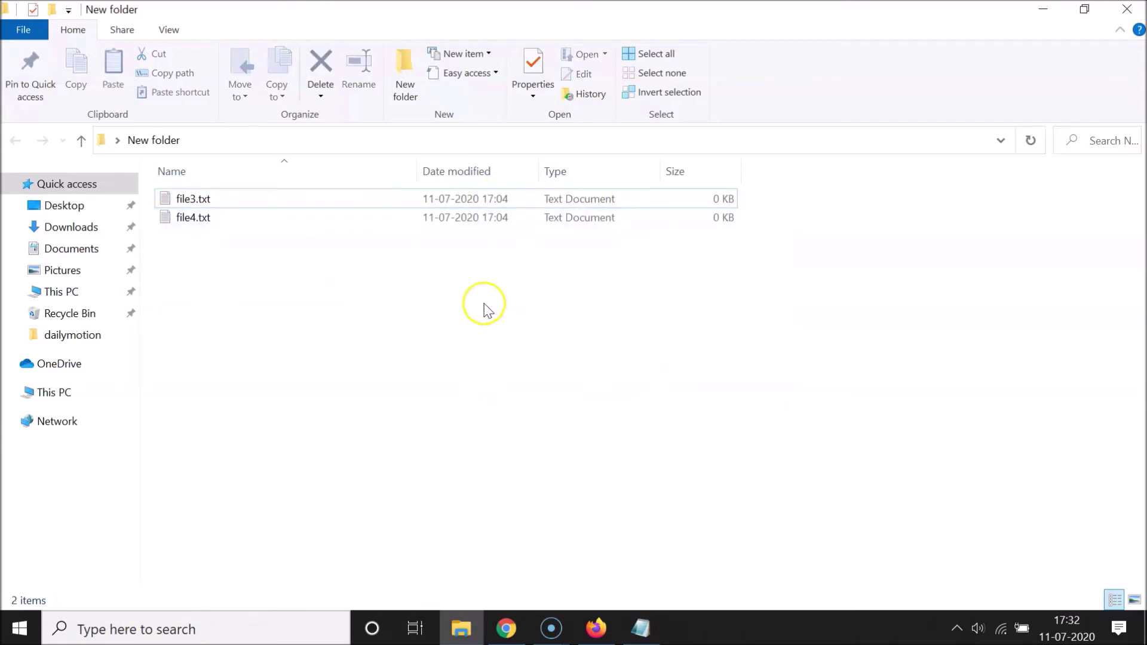
click(1062, 16)
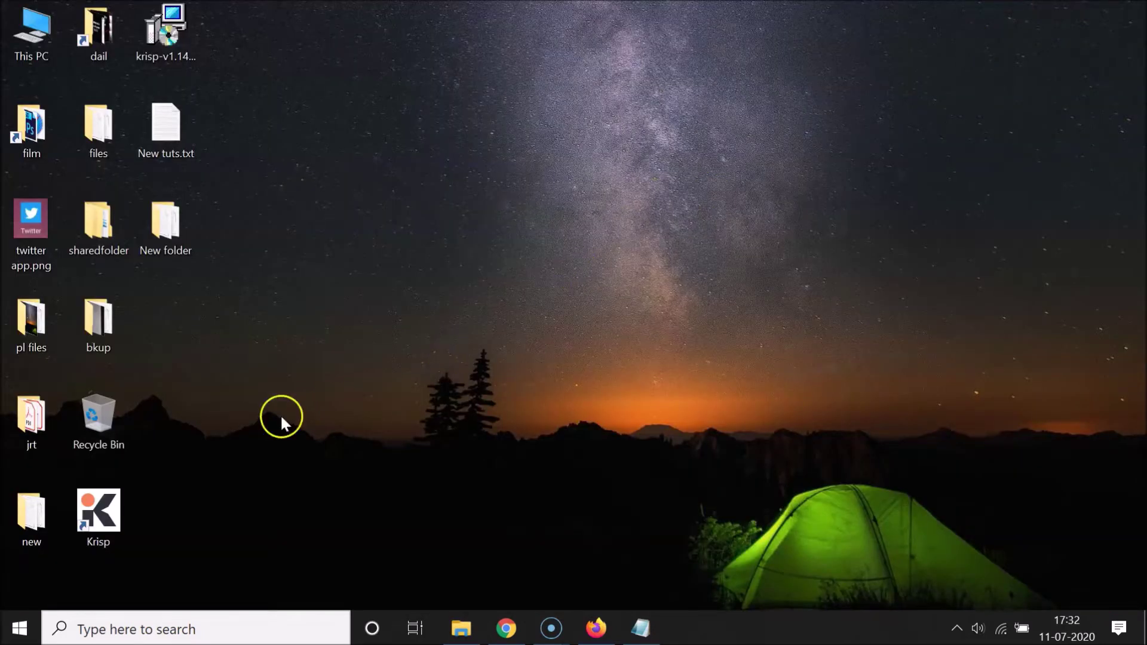
double_click(120, 423)
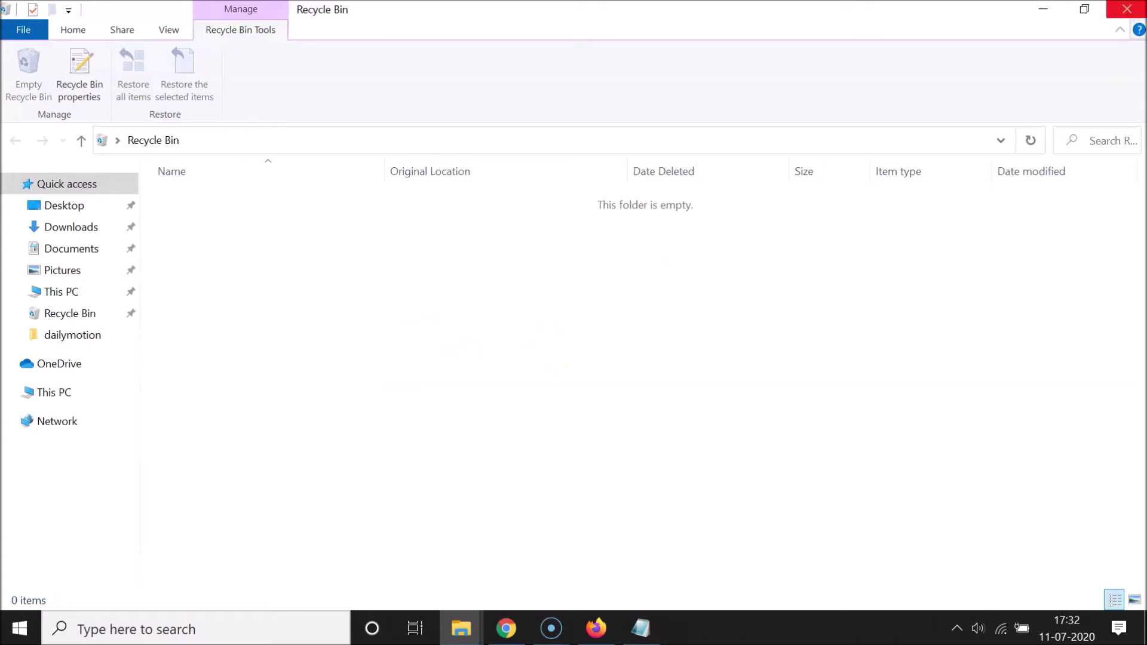
click(1127, 9)
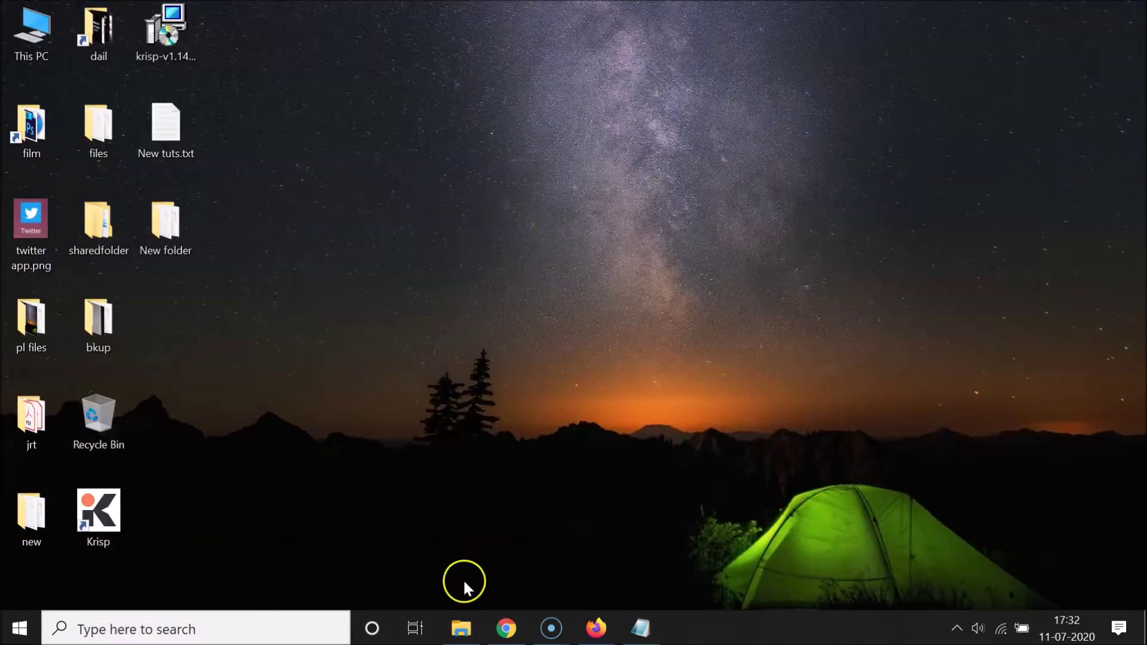
click(465, 632)
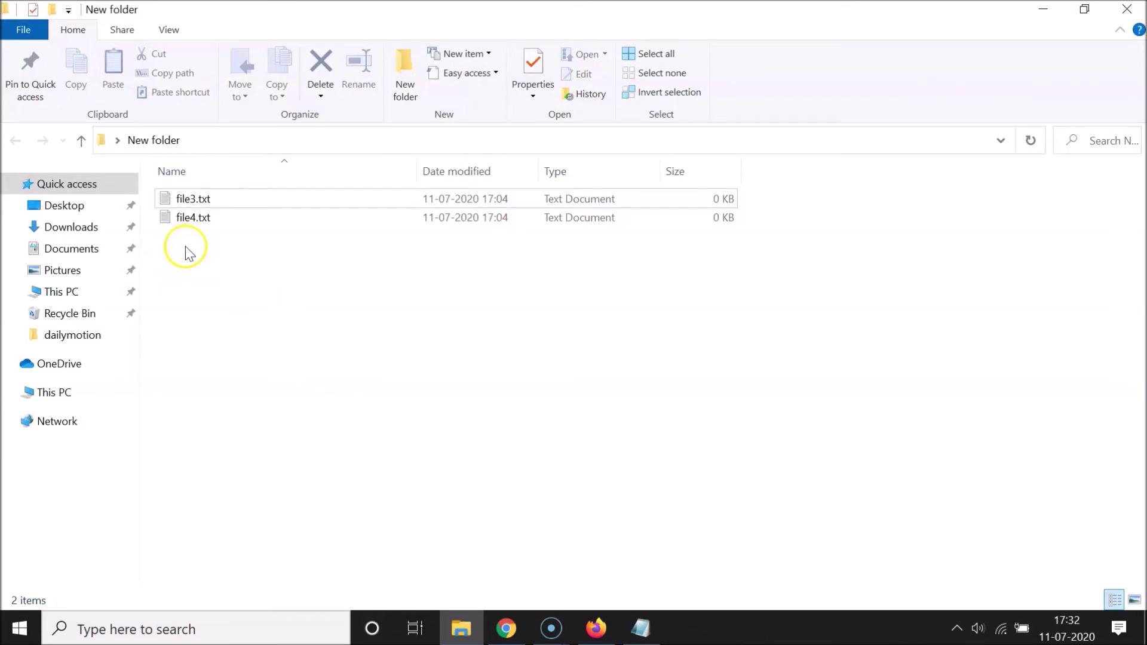
- Box-select file3.txt and file4.txt and permanently delete both with Shift+Delete, confirming Yes
drag(178, 250, 245, 196)
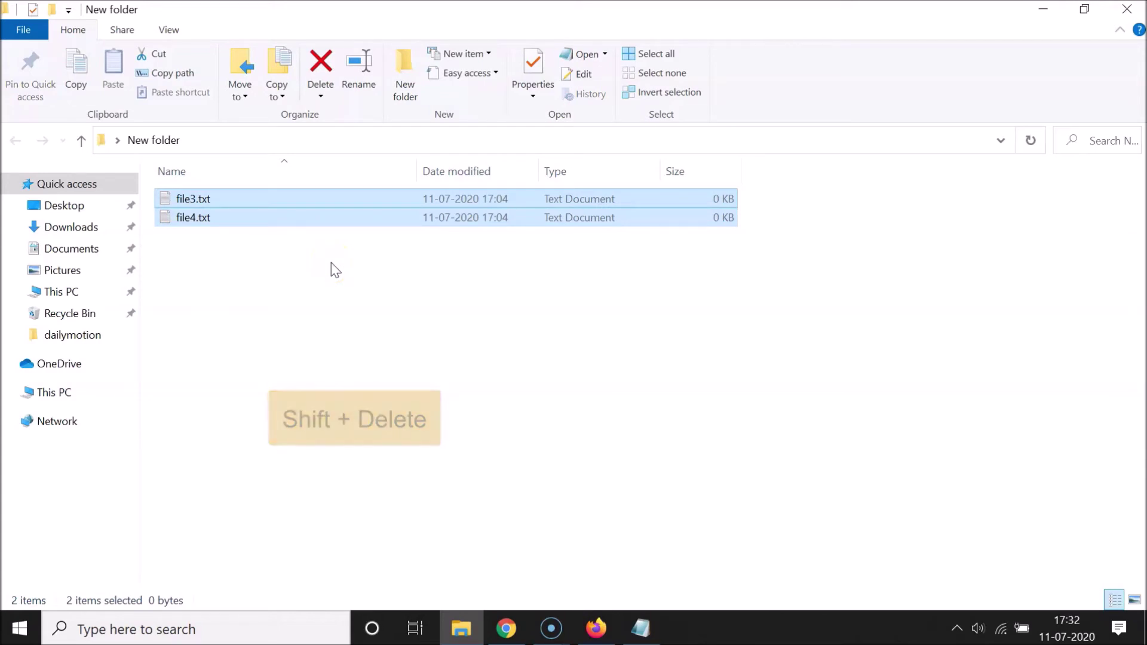
key(shift+Delete)
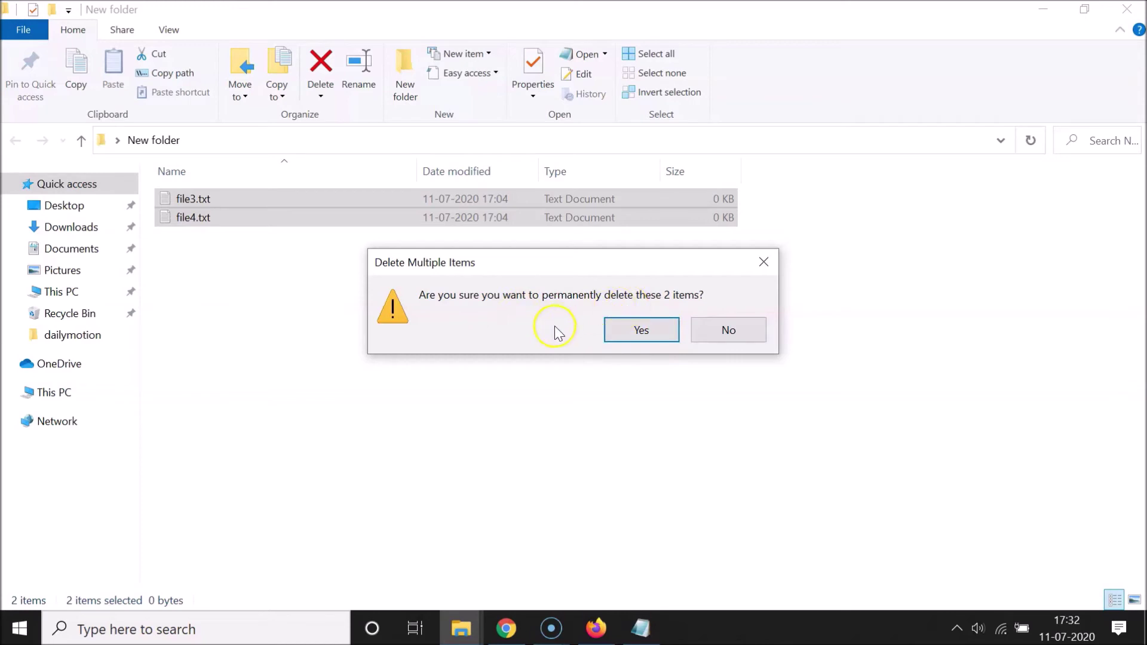
click(640, 330)
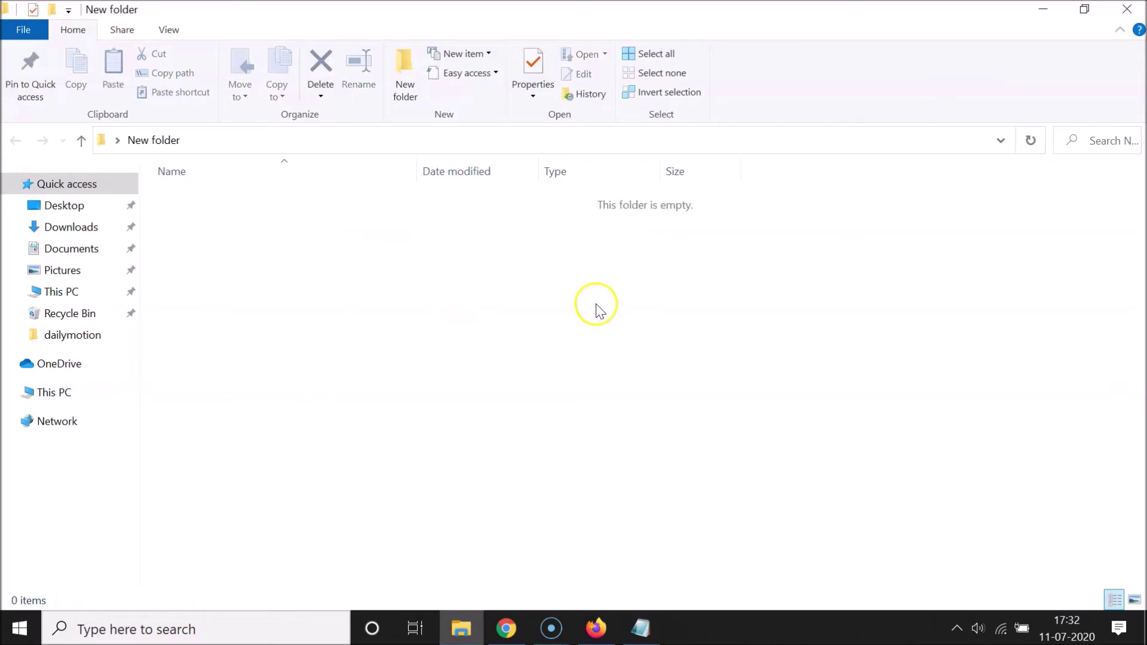
- Minimize the empty New folder and close the empty Recycle Bin window
click(1043, 9)
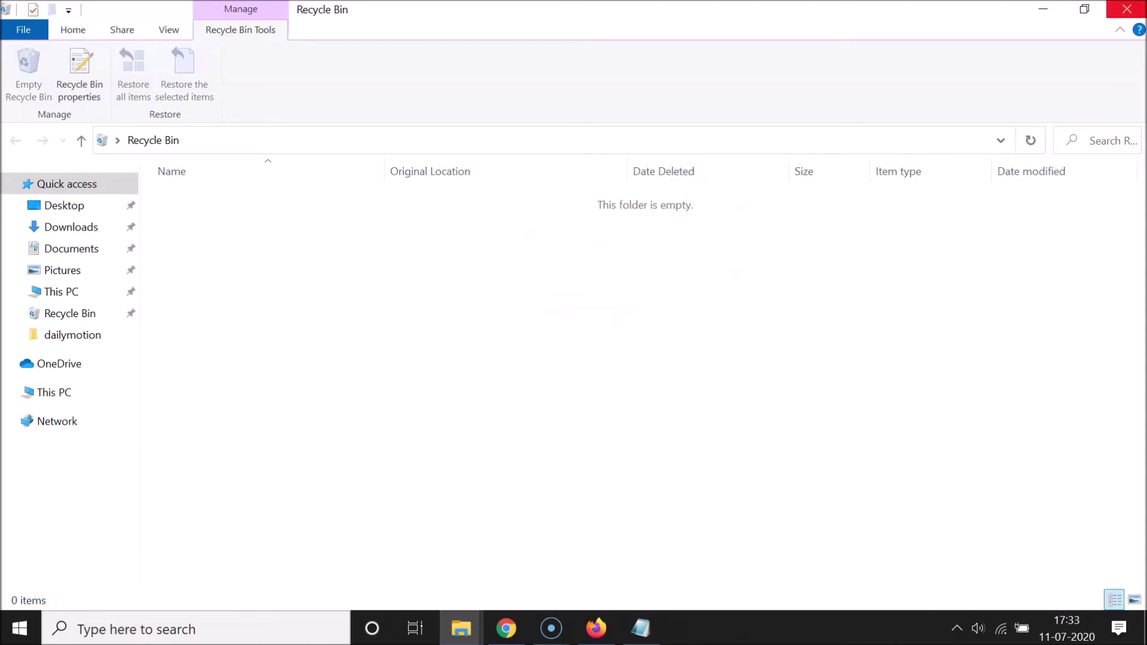
click(1127, 9)
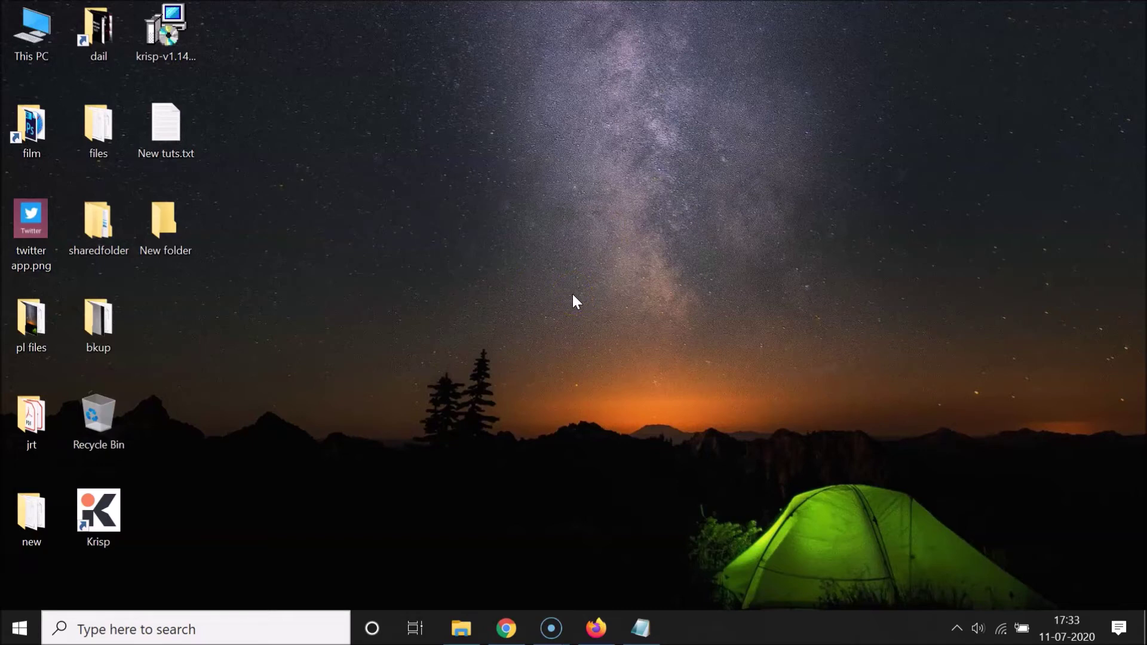
- Open Recycle Bin Properties, move it to the centre, and choose 'Don't move files to the Recycle Bin'
right_click(96, 414)
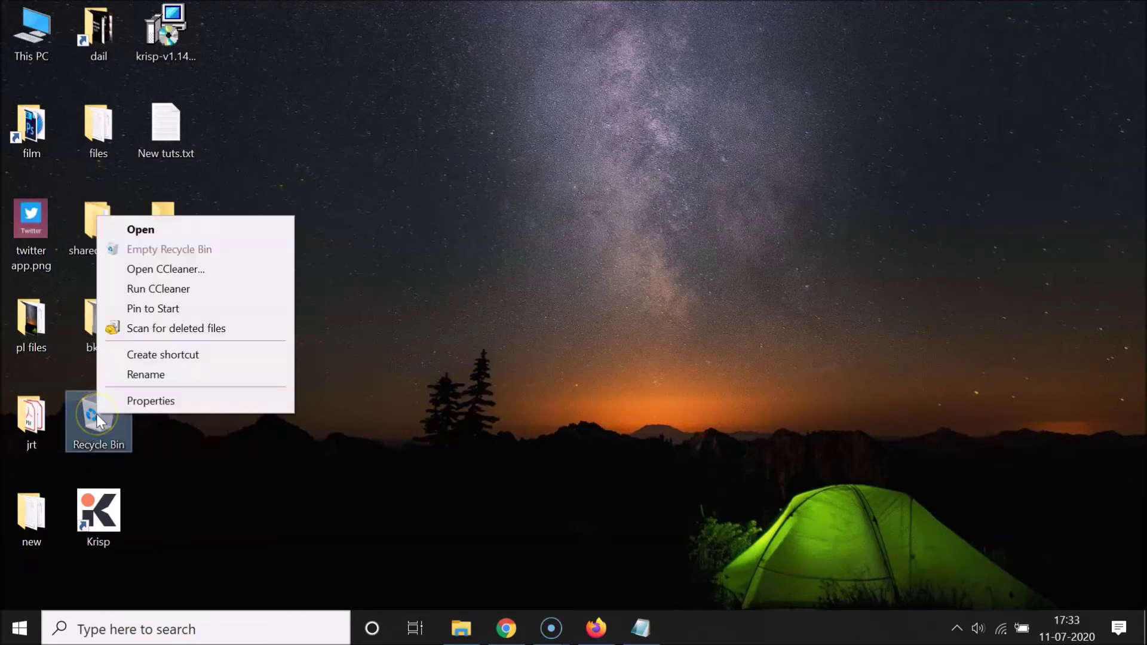
click(178, 403)
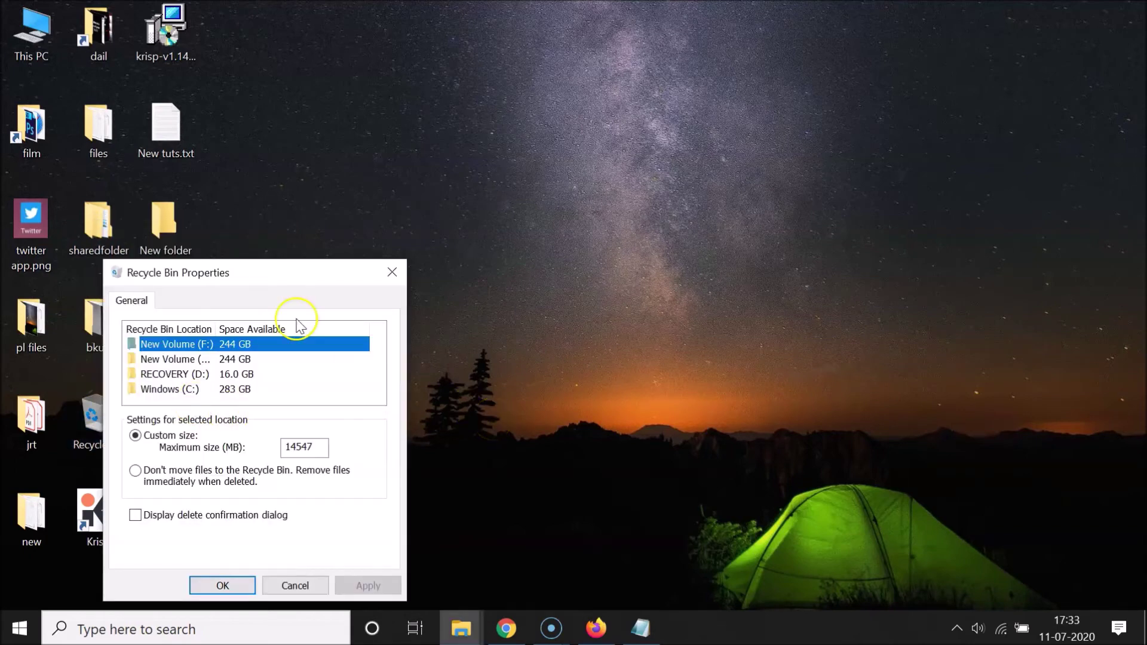
drag(226, 275, 404, 218)
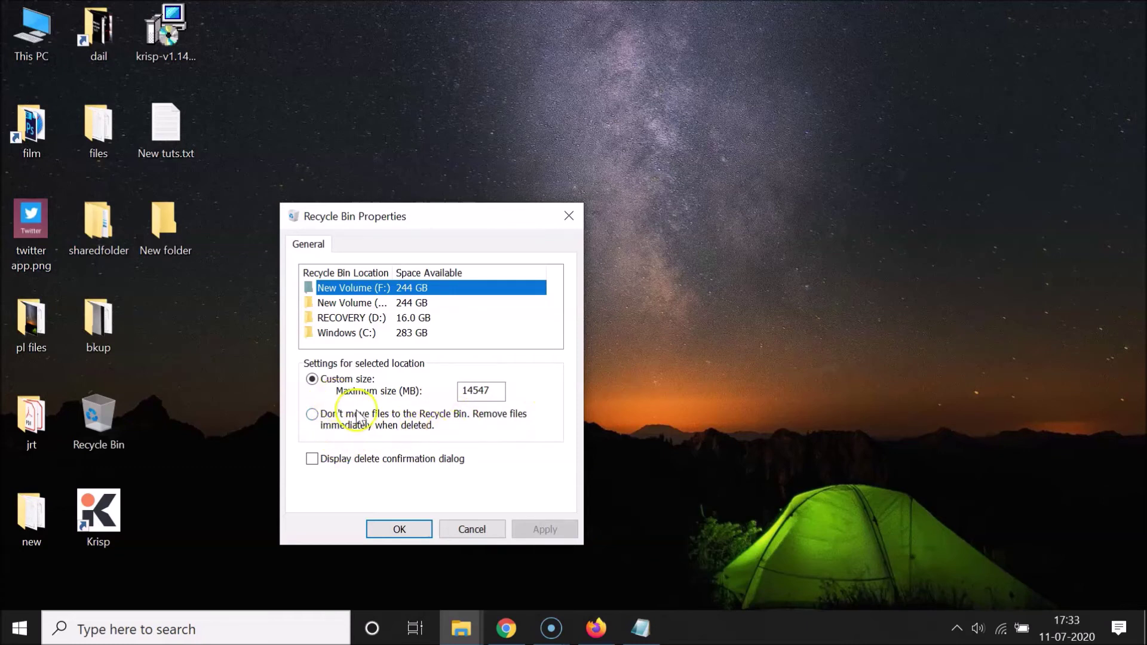
click(312, 414)
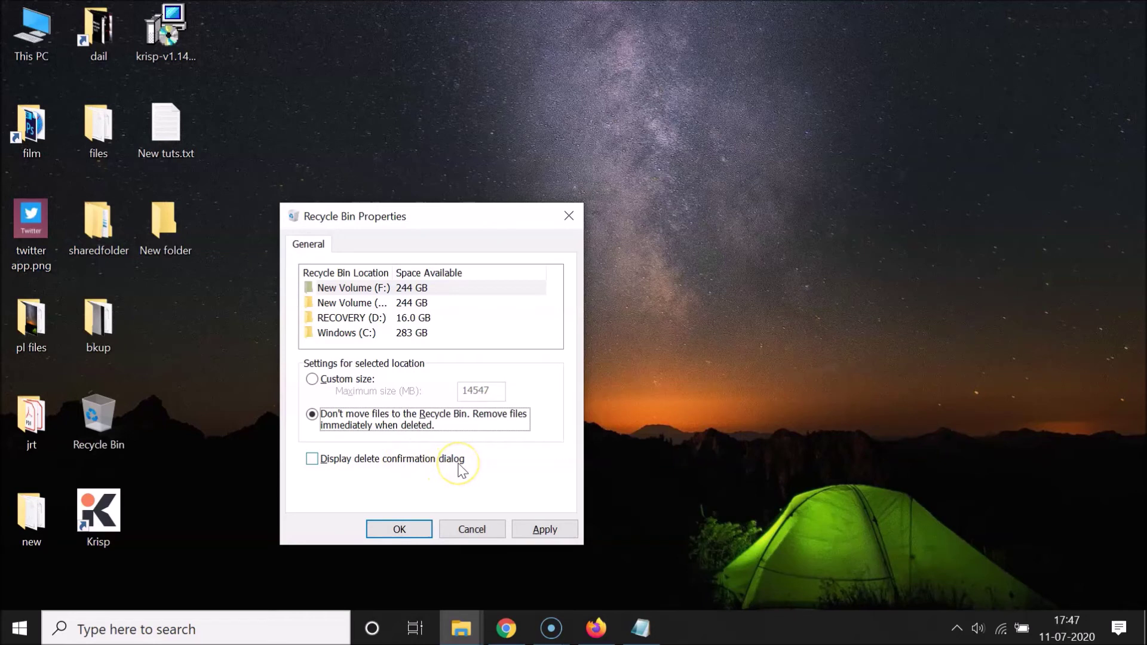
- Turn on 'Display delete confirmation dialog' for New Volume (F:), then Apply and OK
click(312, 459)
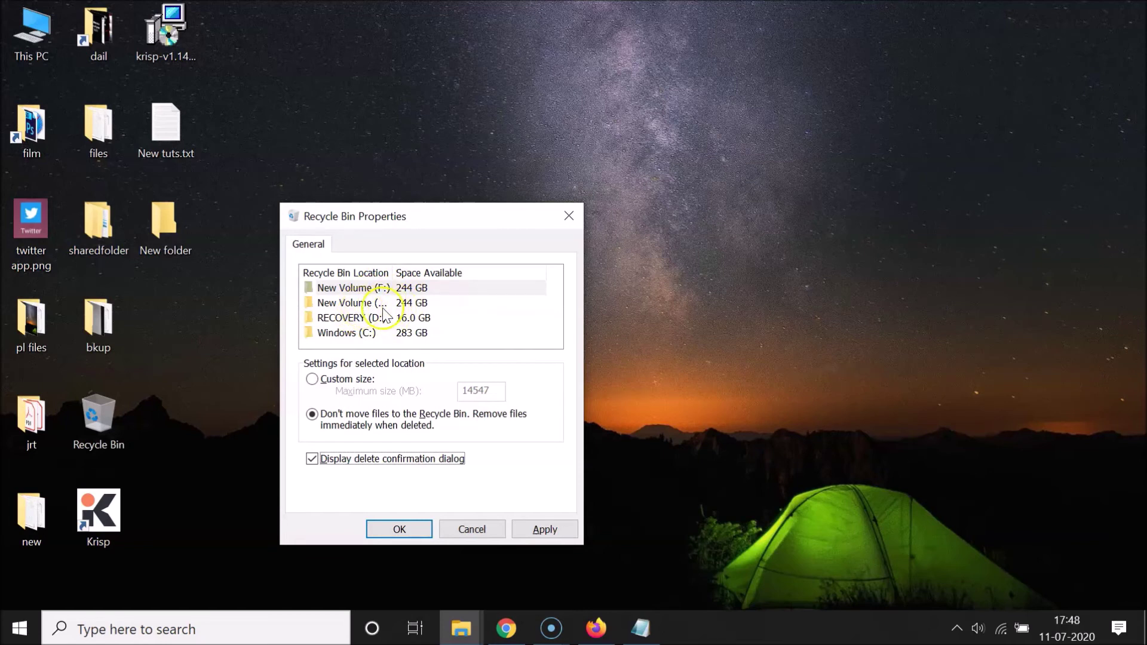
drag(392, 273, 416, 273)
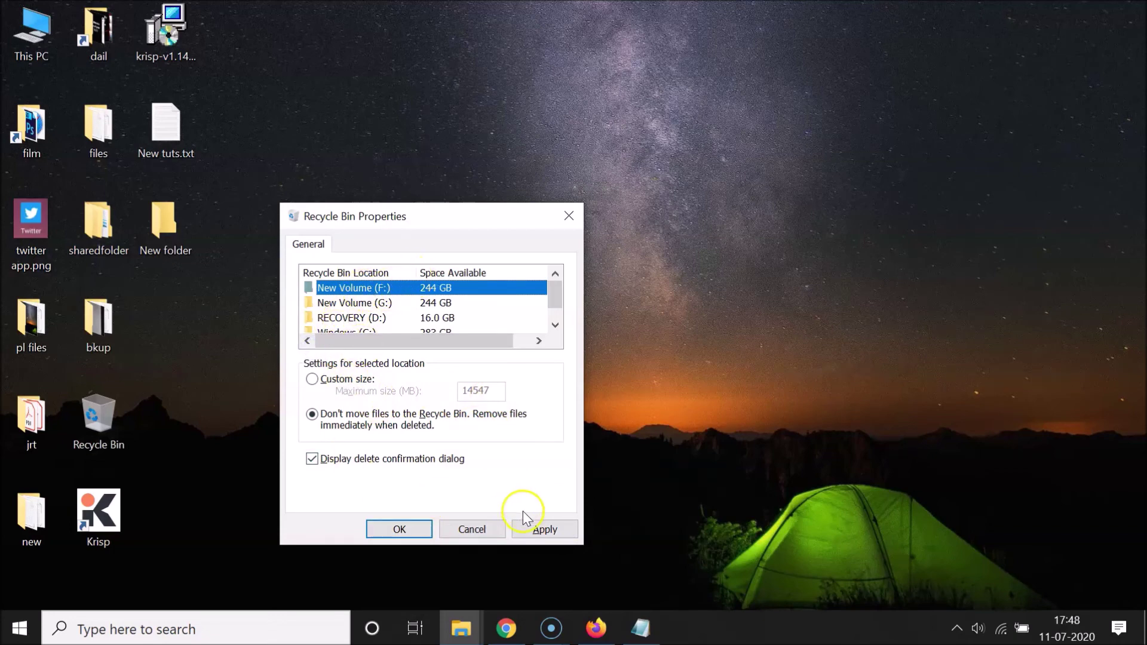
click(544, 531)
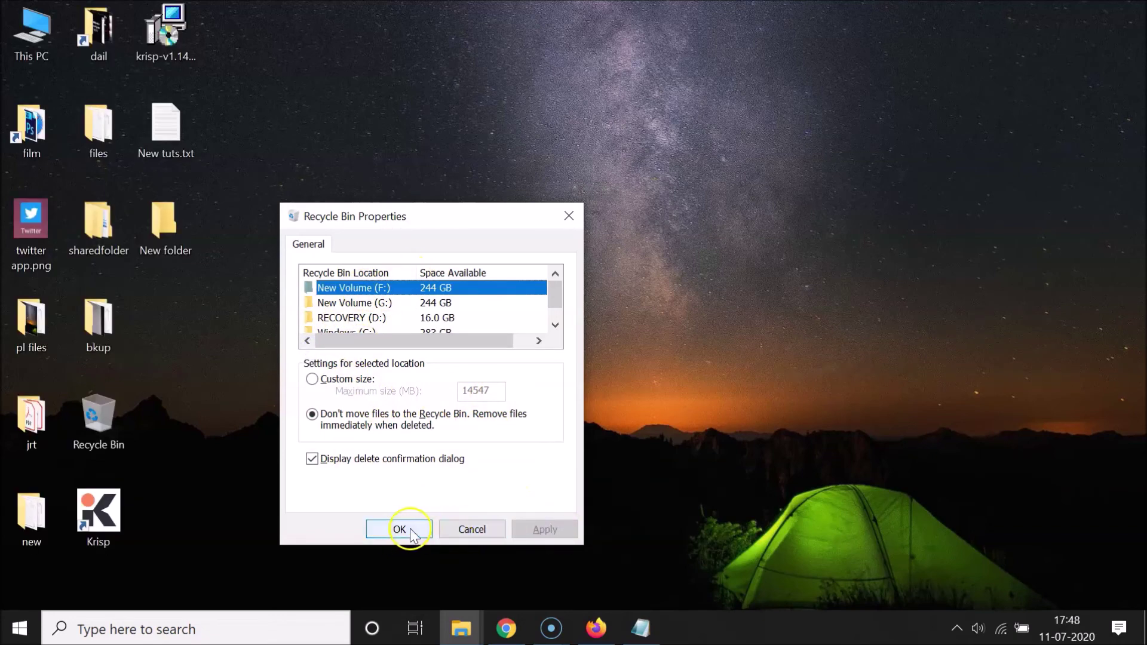
click(399, 529)
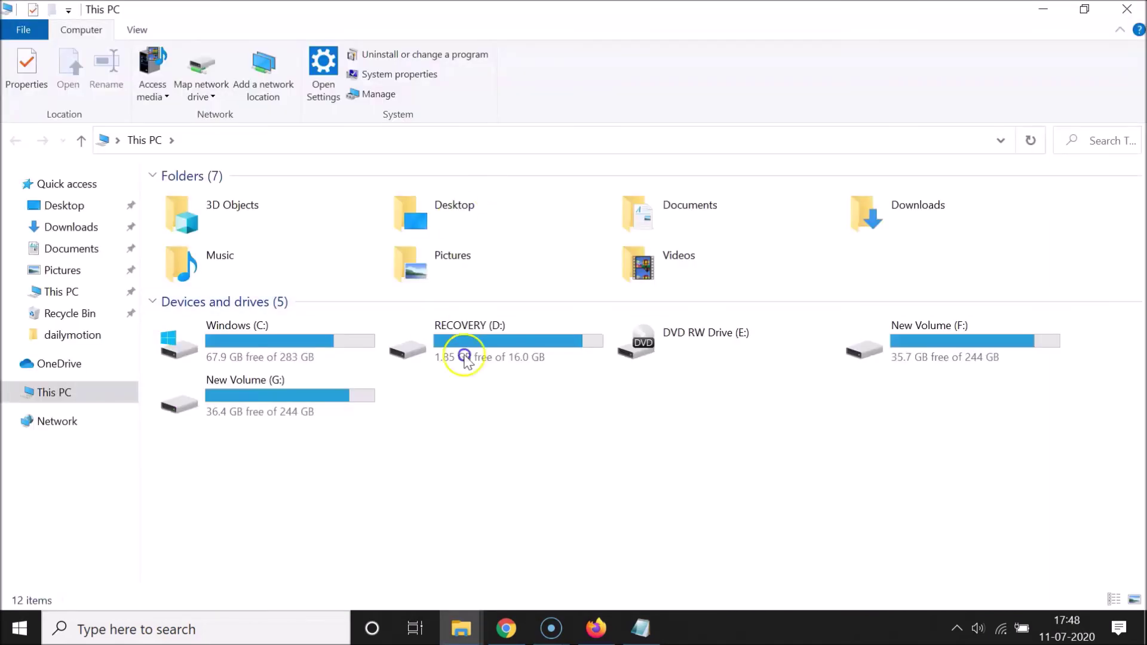
- Open atest on New Volume (F:), recheck the empty Recycle Bin, then restore atest
double_click(901, 345)
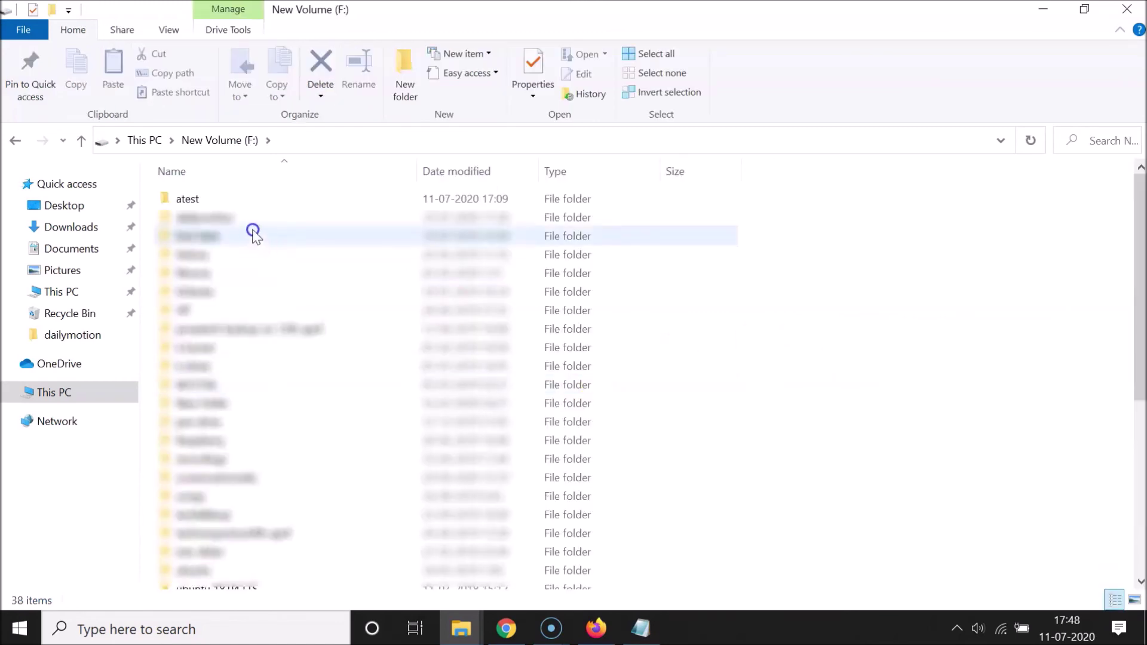
double_click(193, 202)
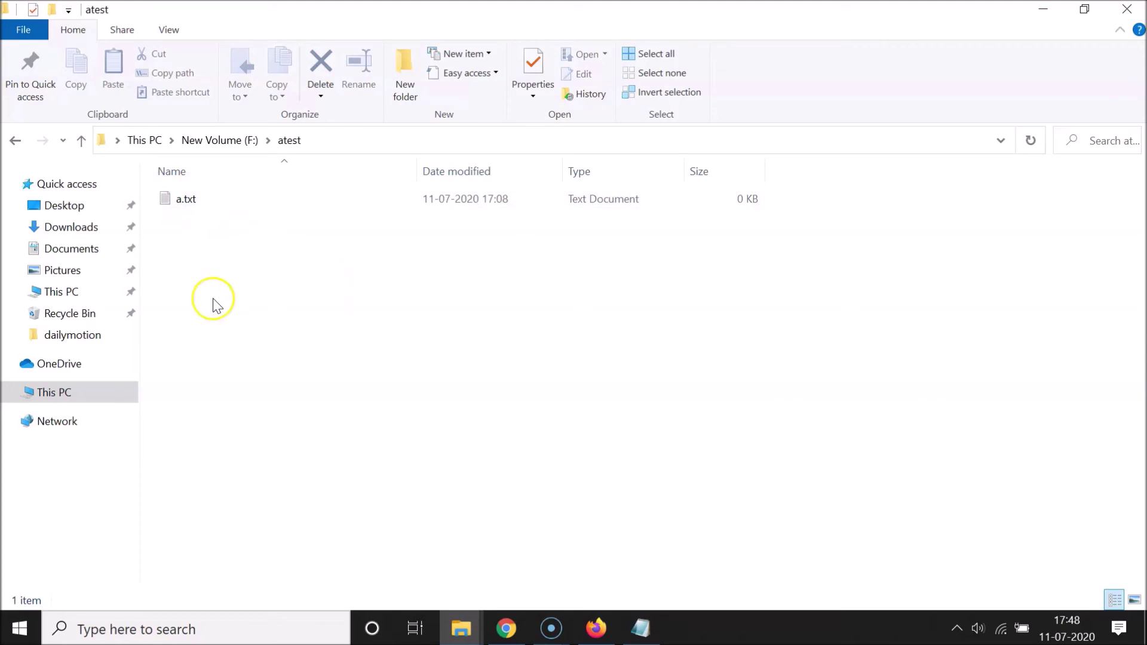
click(1044, 9)
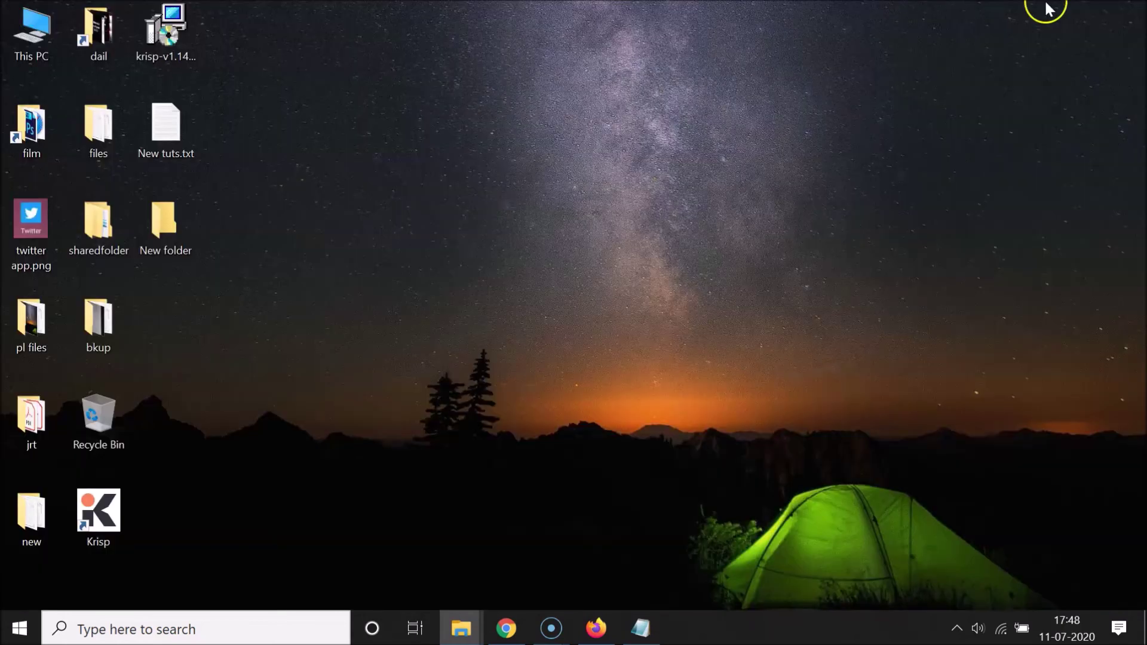
double_click(123, 412)
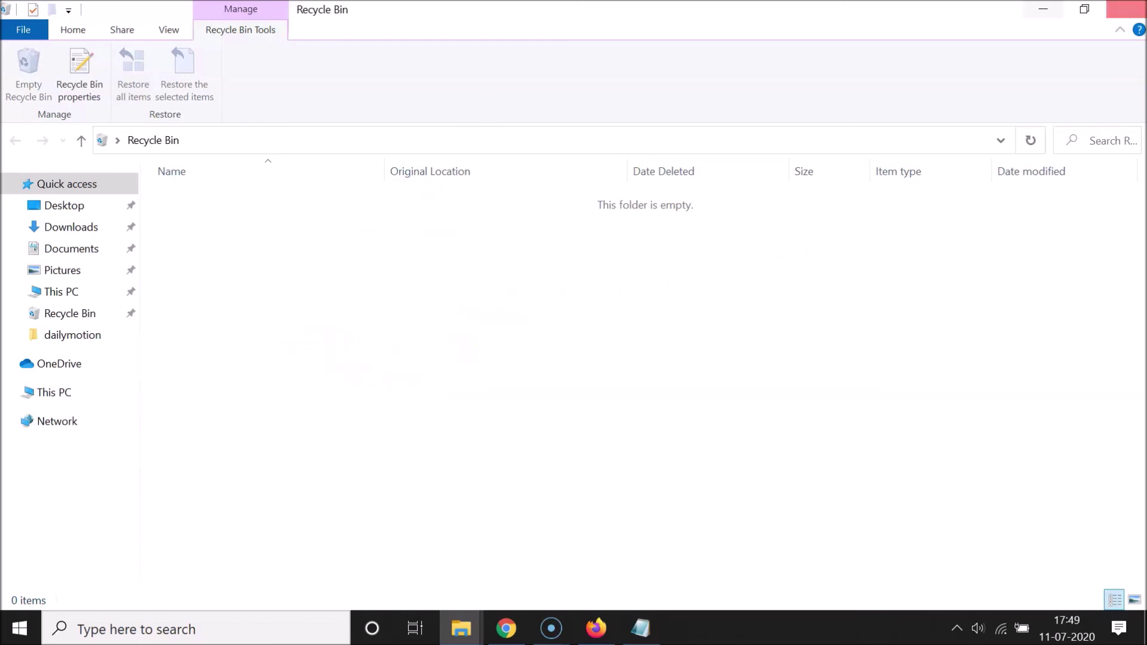
click(1127, 9)
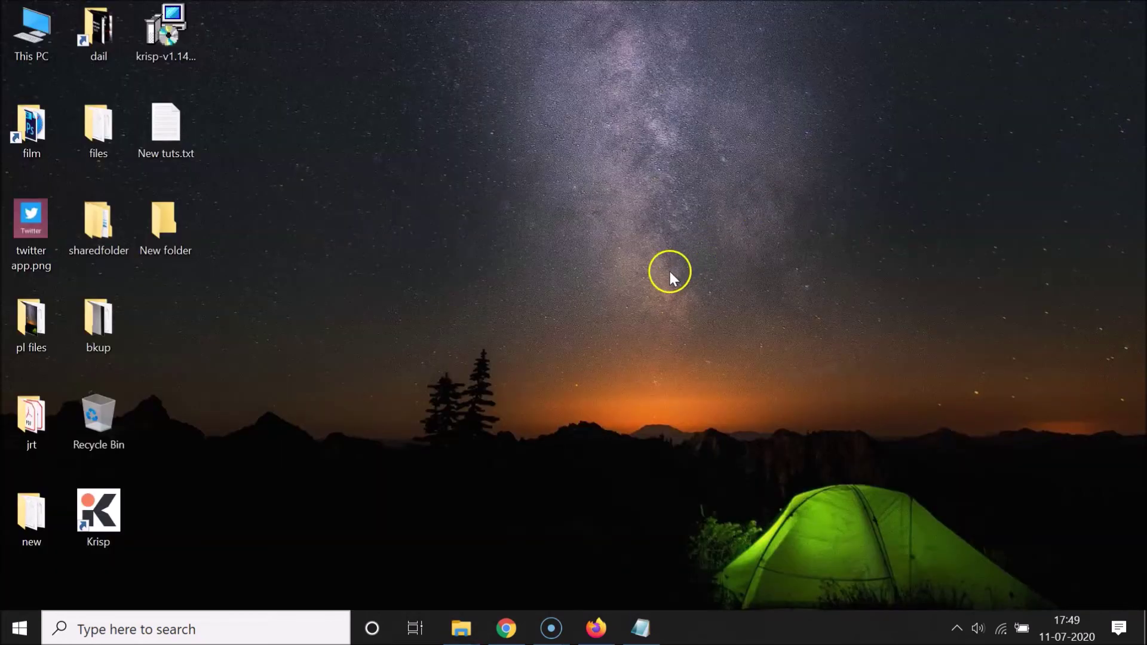
click(461, 627)
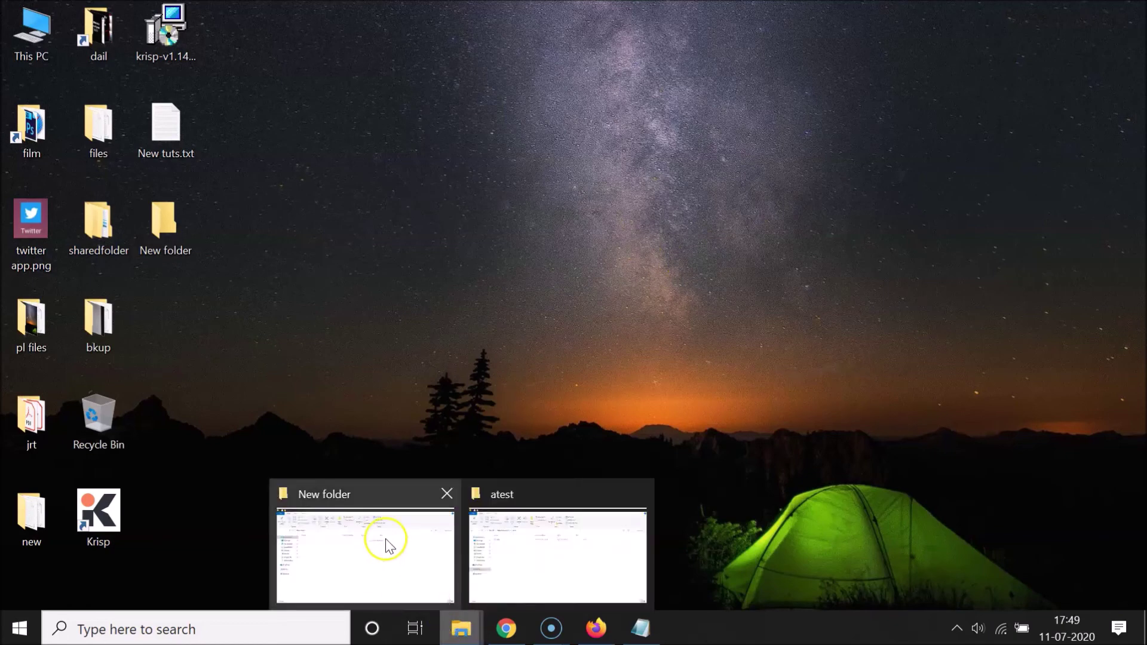
click(618, 530)
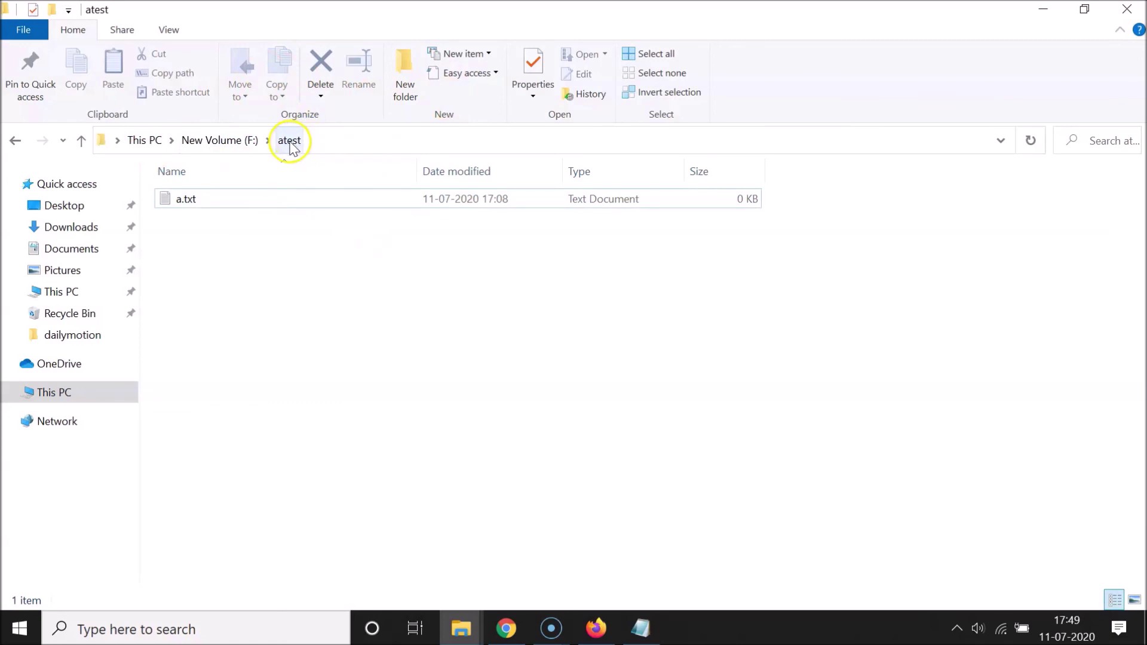
- Delete a.txt via its context-menu Delete, confirm Yes, then minimize the atest window
click(239, 201)
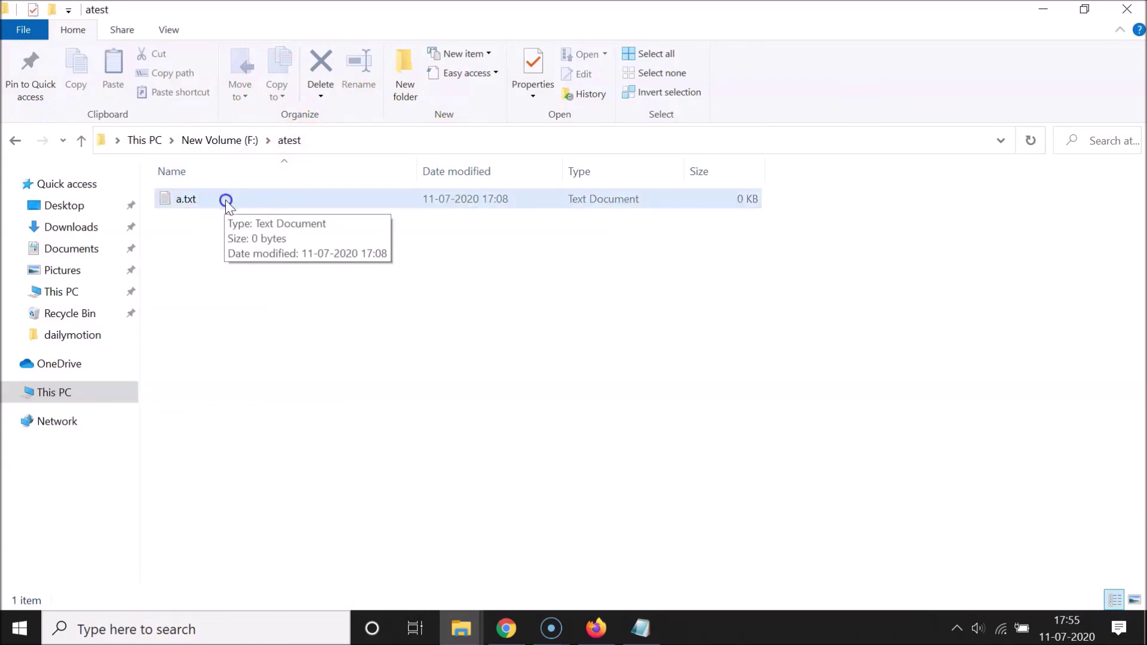
click(207, 201)
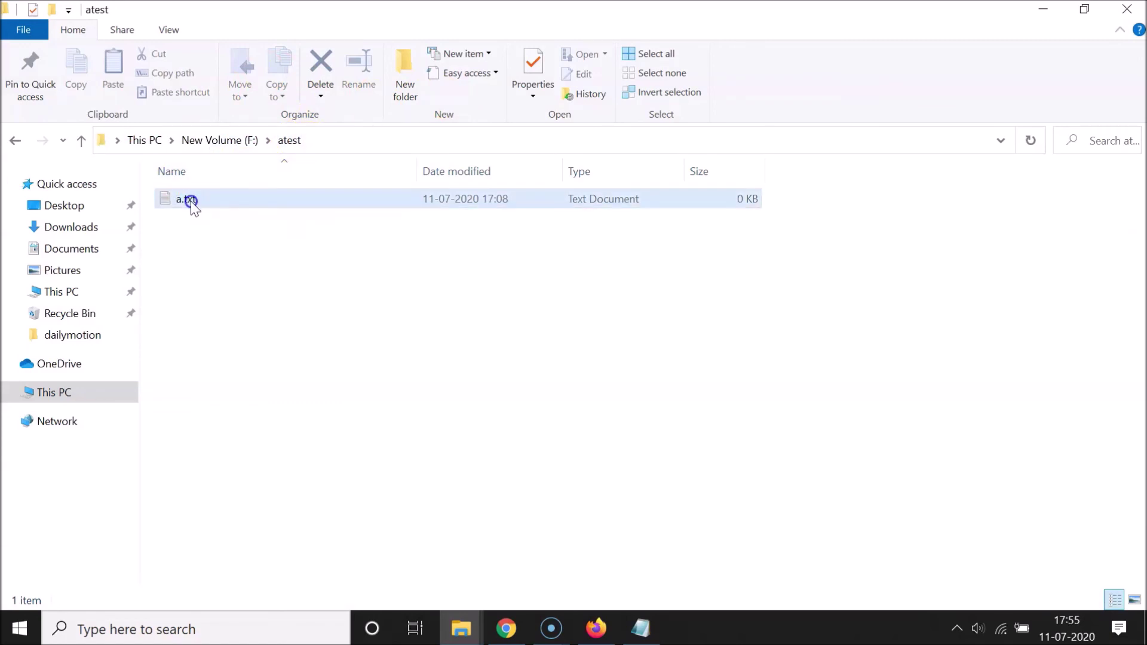
click(224, 195)
click(237, 193)
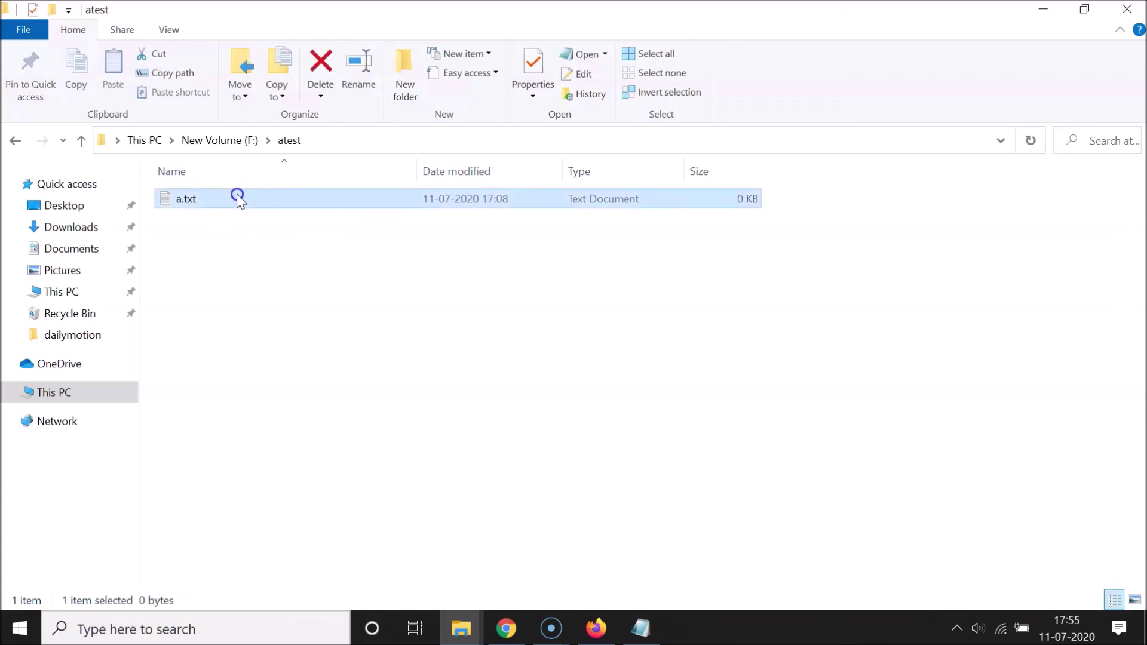
click(224, 195)
right_click(228, 199)
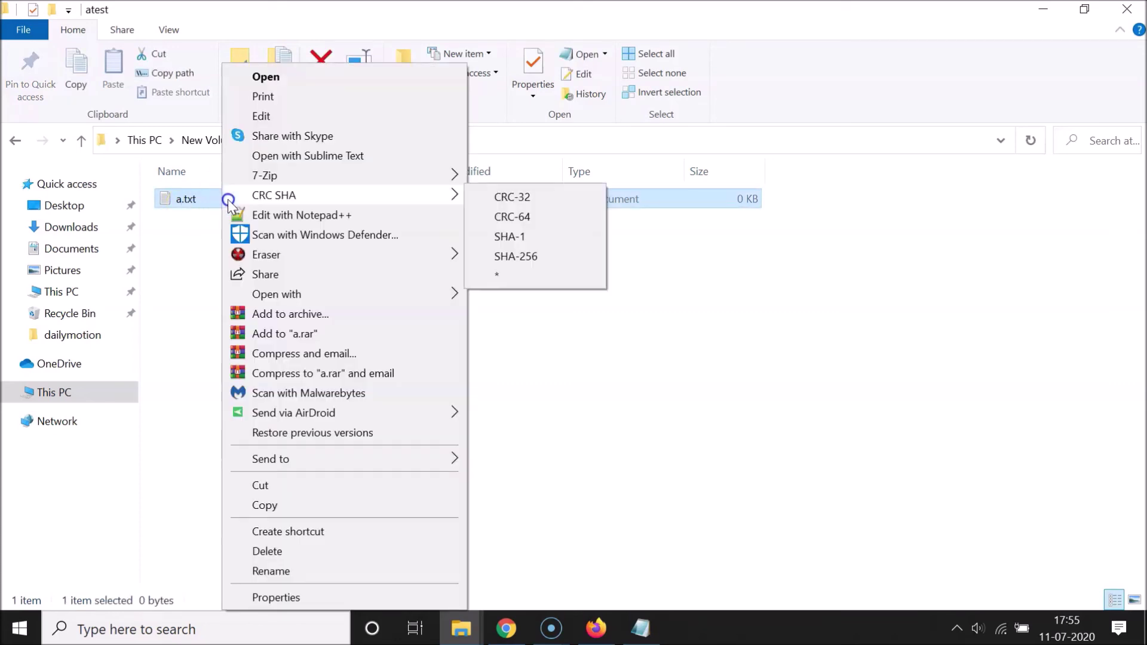
click(287, 554)
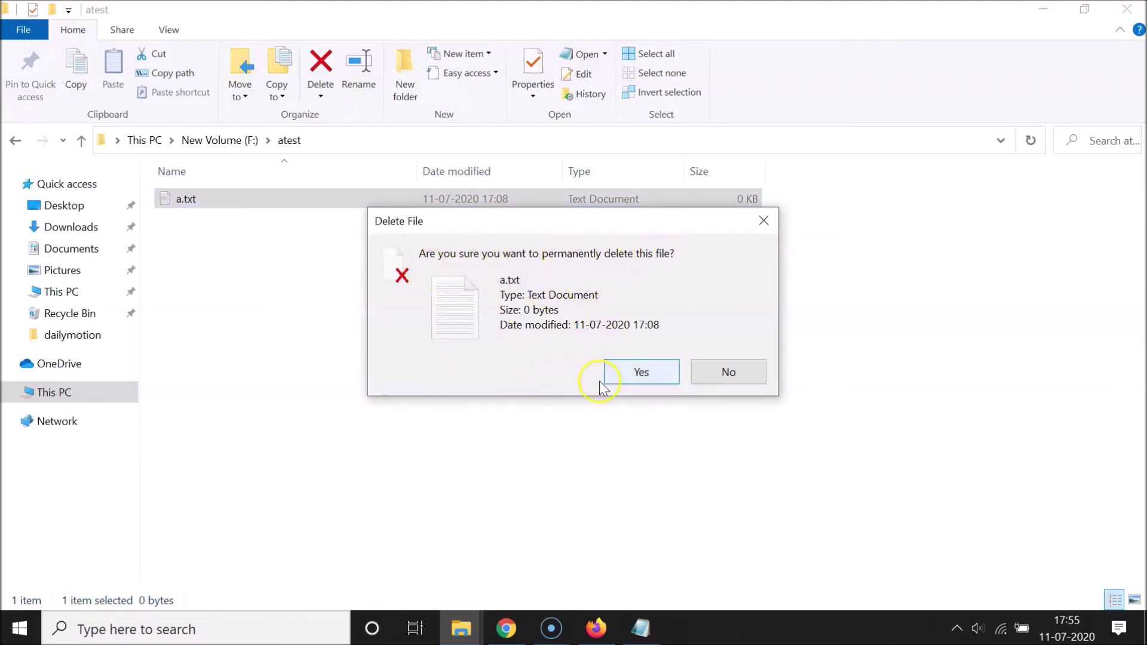
click(643, 375)
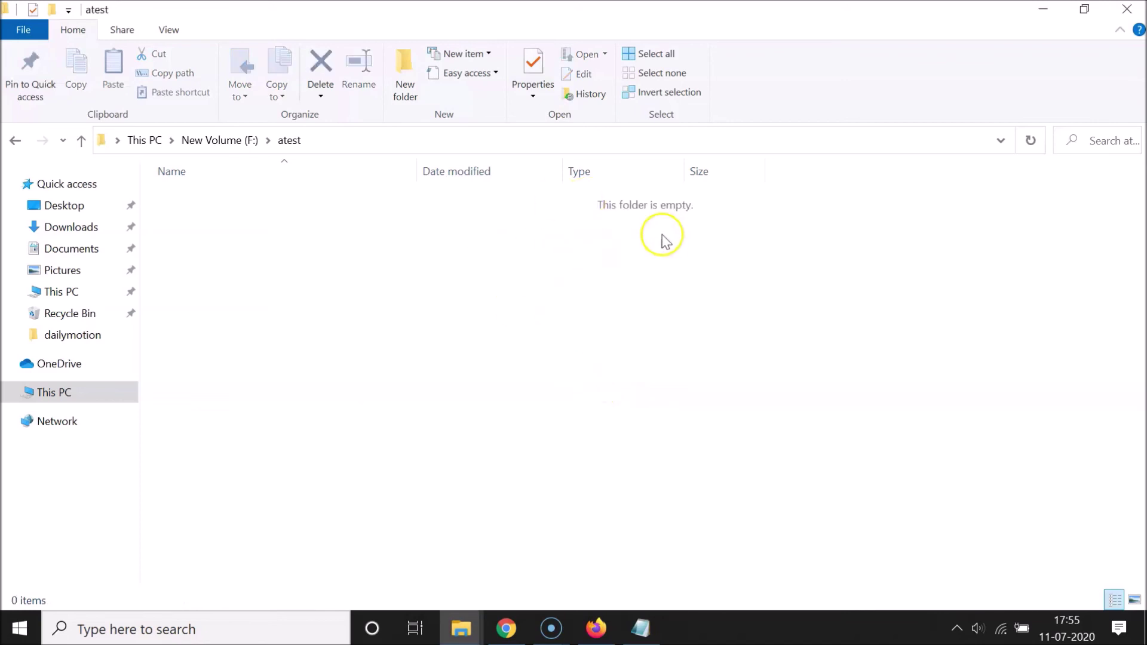
click(1043, 9)
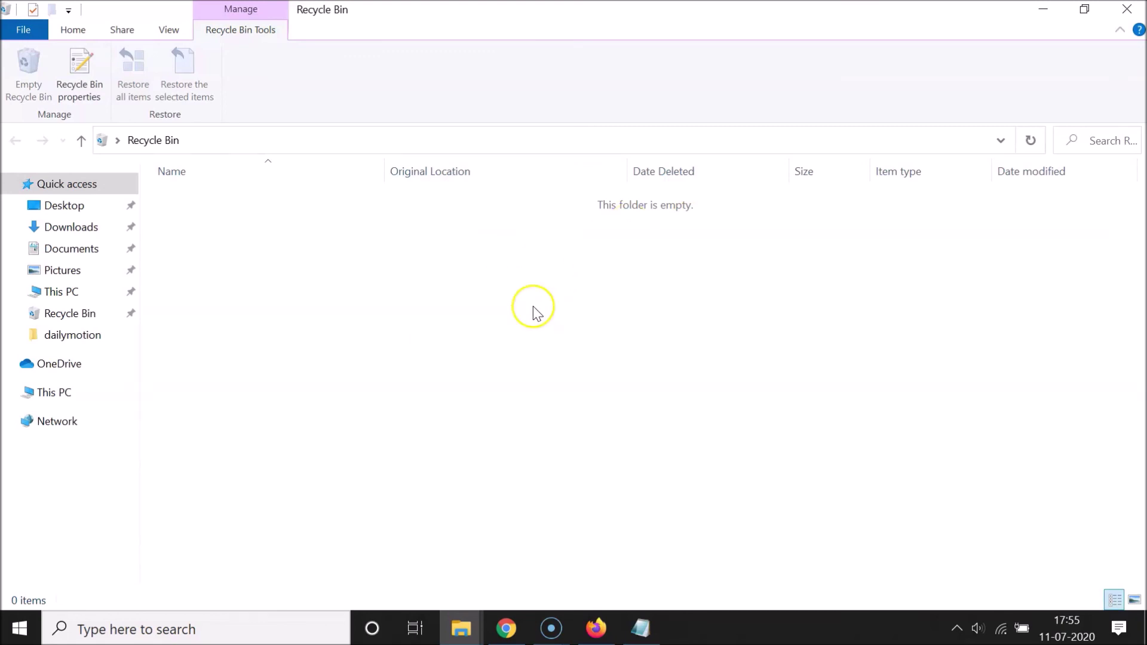
- Close the empty Recycle Bin window and bring the Notepad tutorial note back to the front
click(1127, 9)
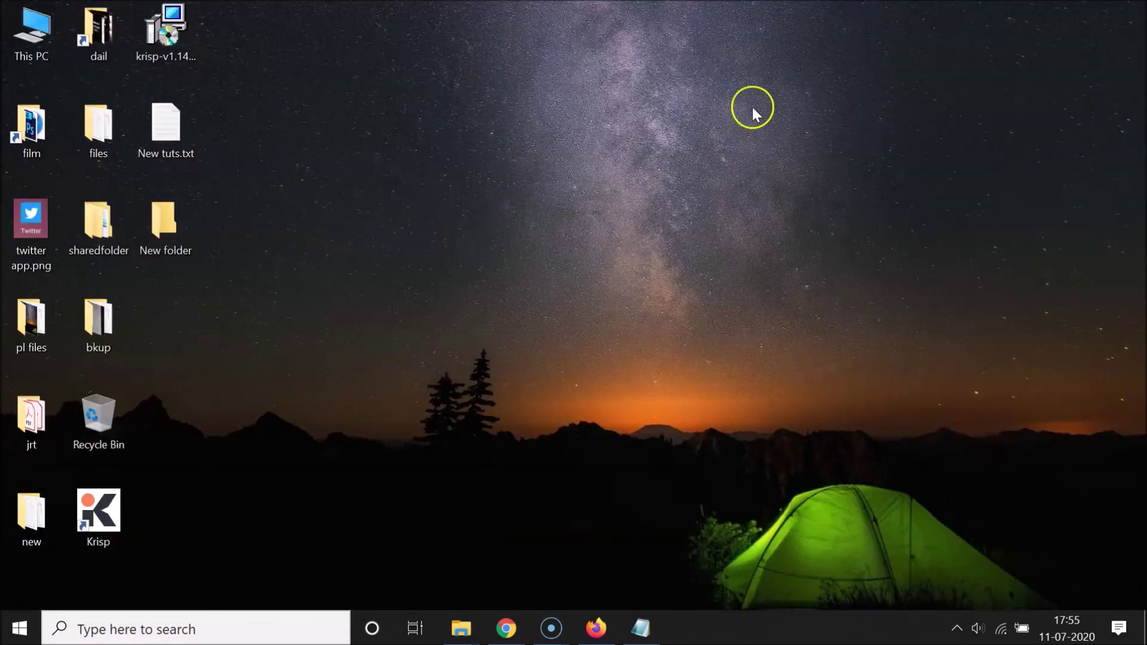
click(640, 628)
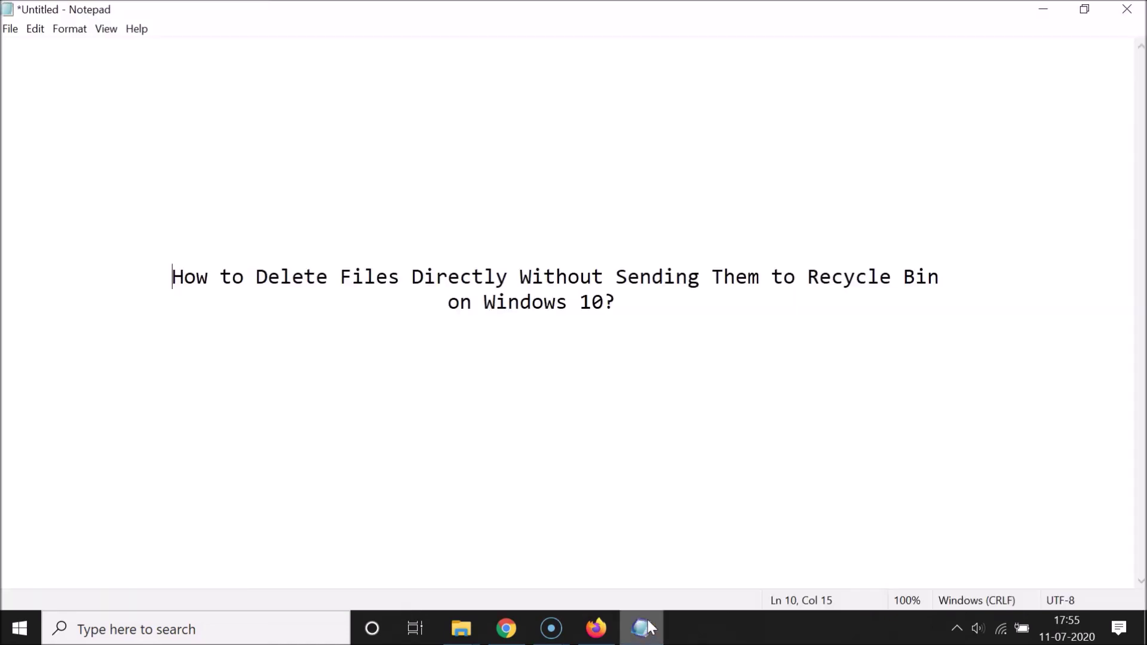